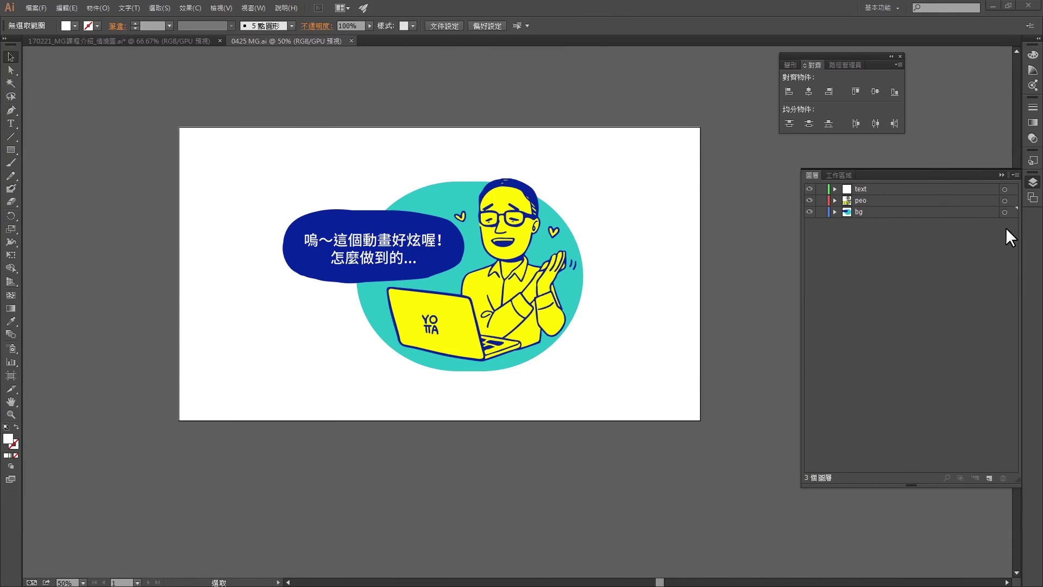
# Examine which artwork belongs to the peo, text and bg layers by targeting each one, and clear the selection.
pyautogui.click(1005, 201)
pyautogui.click(1005, 189)
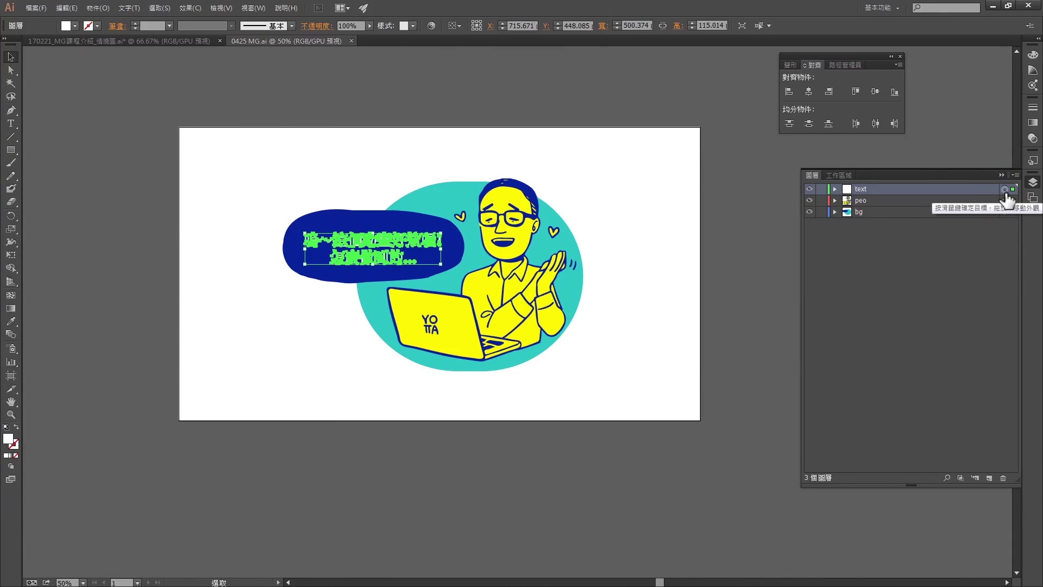
pyautogui.click(1004, 212)
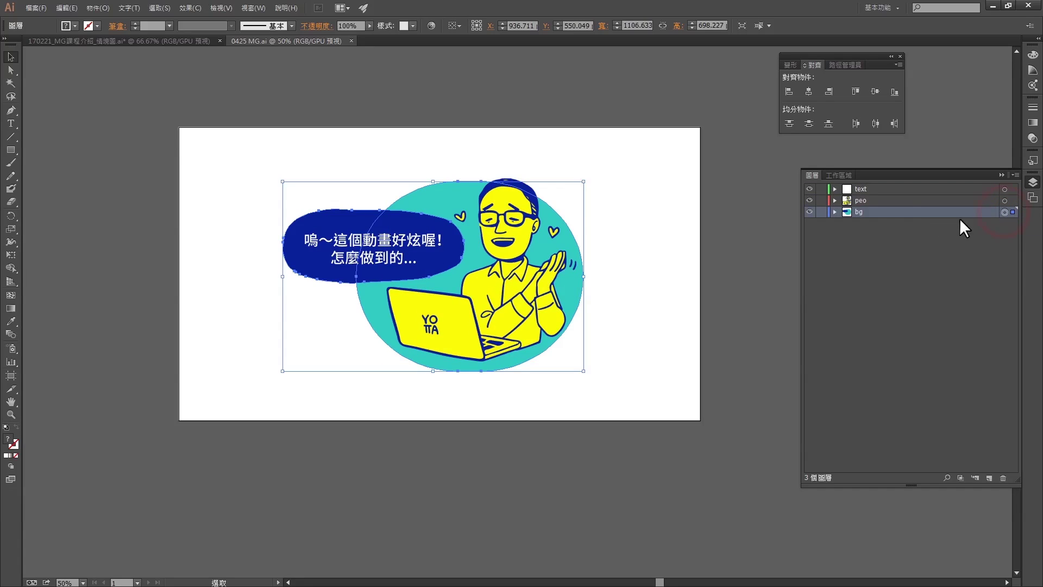
pyautogui.click(775, 185)
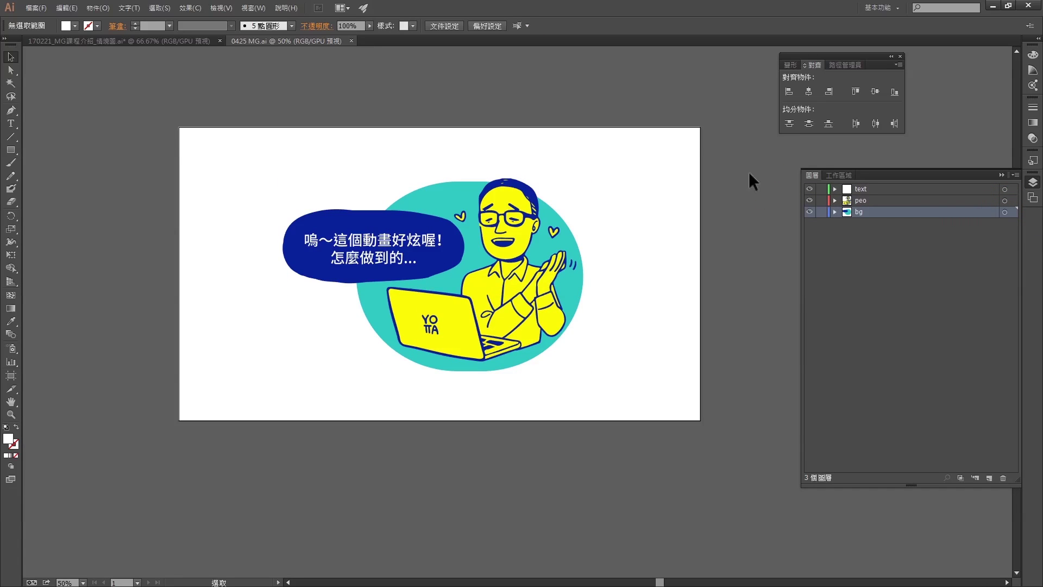
# Save the document over the existing 0425 MG.ai as Illustrator CC with PDF-compatible file creation enabled.
pyautogui.click(43, 12)
pyautogui.click(83, 108)
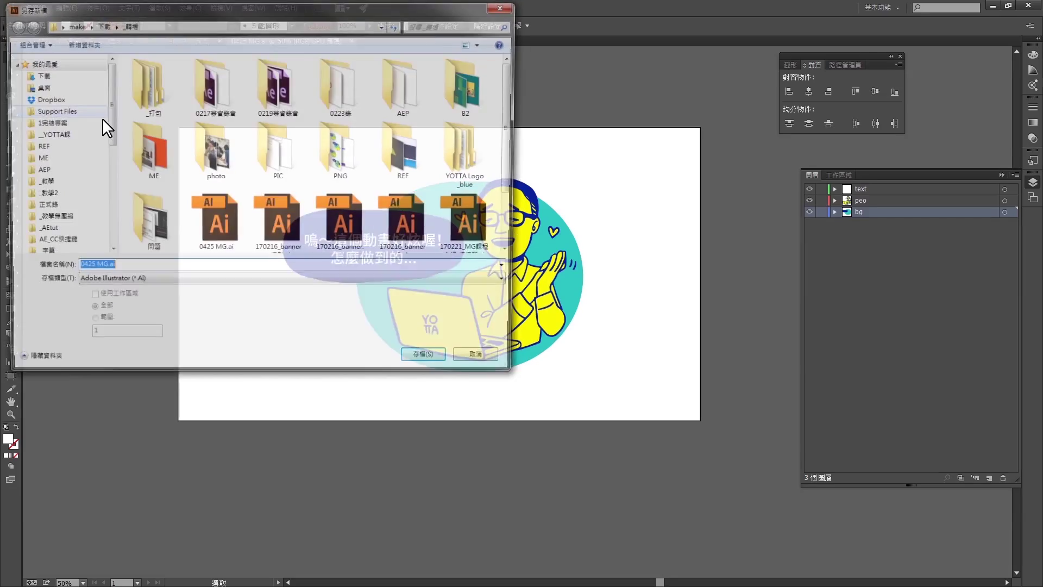
pyautogui.click(585, 491)
pyautogui.click(774, 462)
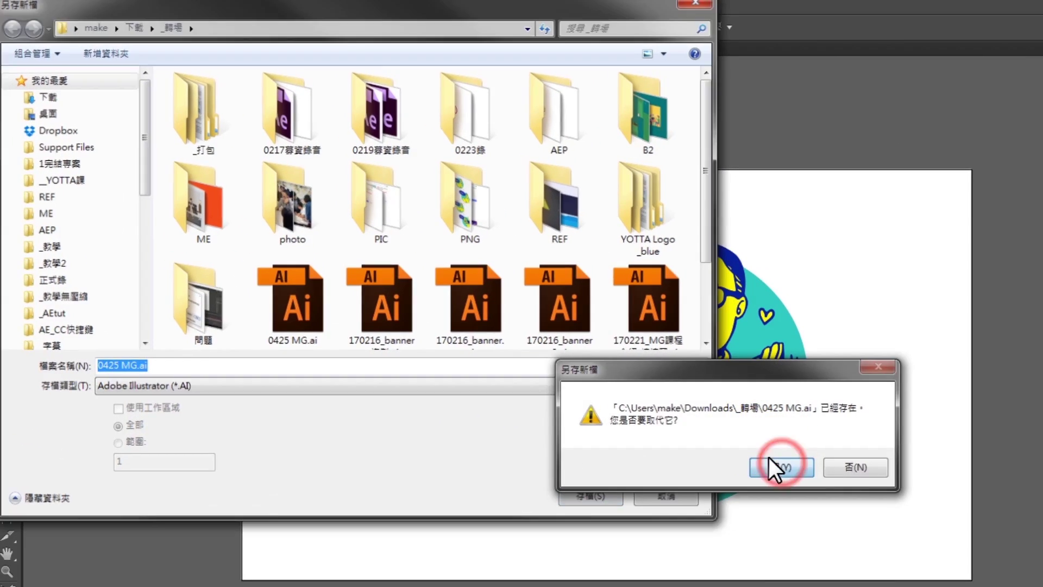
pyautogui.click(24, 155)
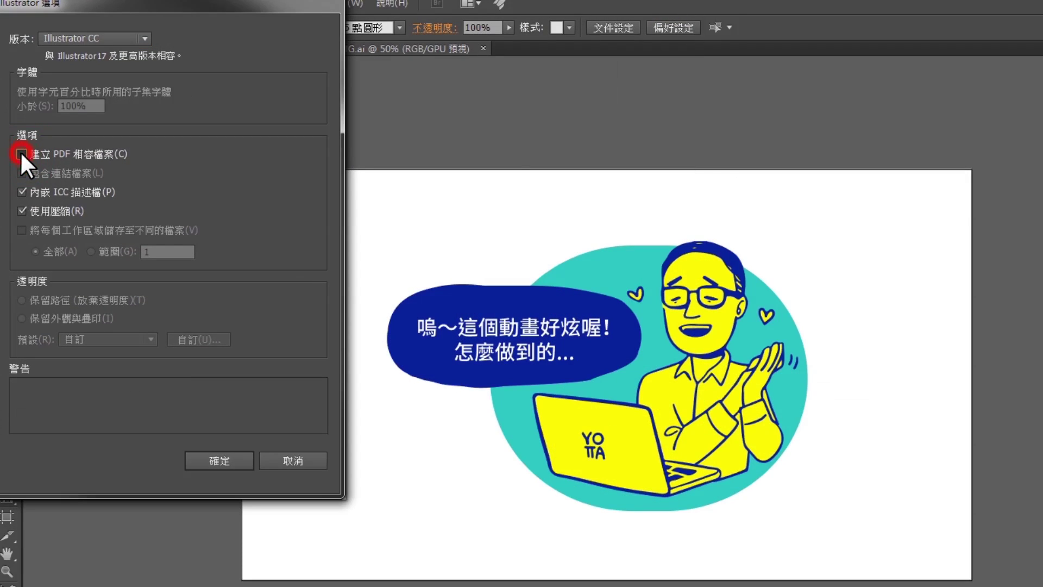
pyautogui.click(20, 153)
pyautogui.click(223, 460)
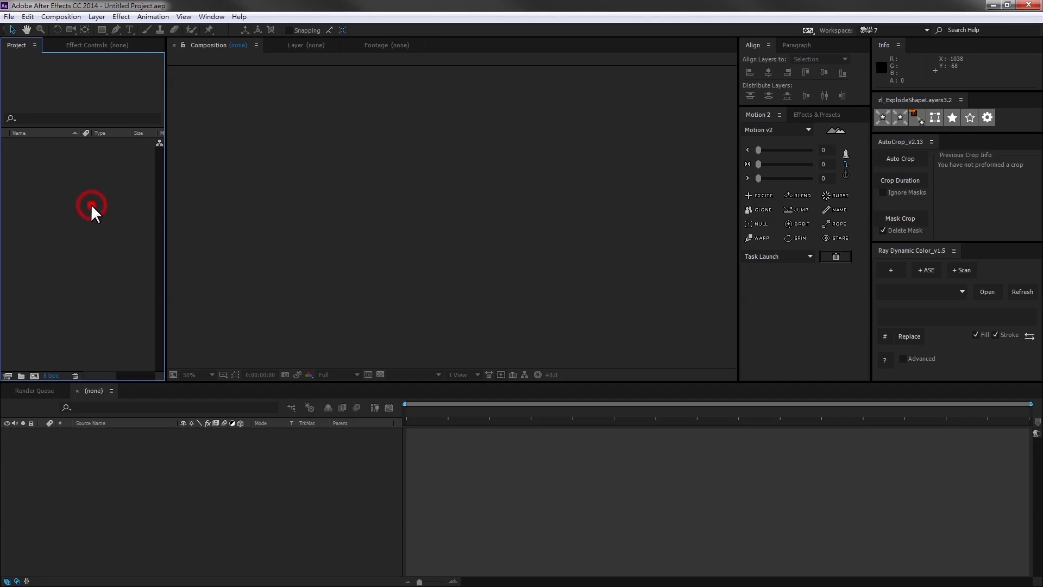
# Switch to After Effects, import 0425 MG.ai as a composition with Layer Size footage dimensions, and open that composition.
pyautogui.doubleClick(91, 212)
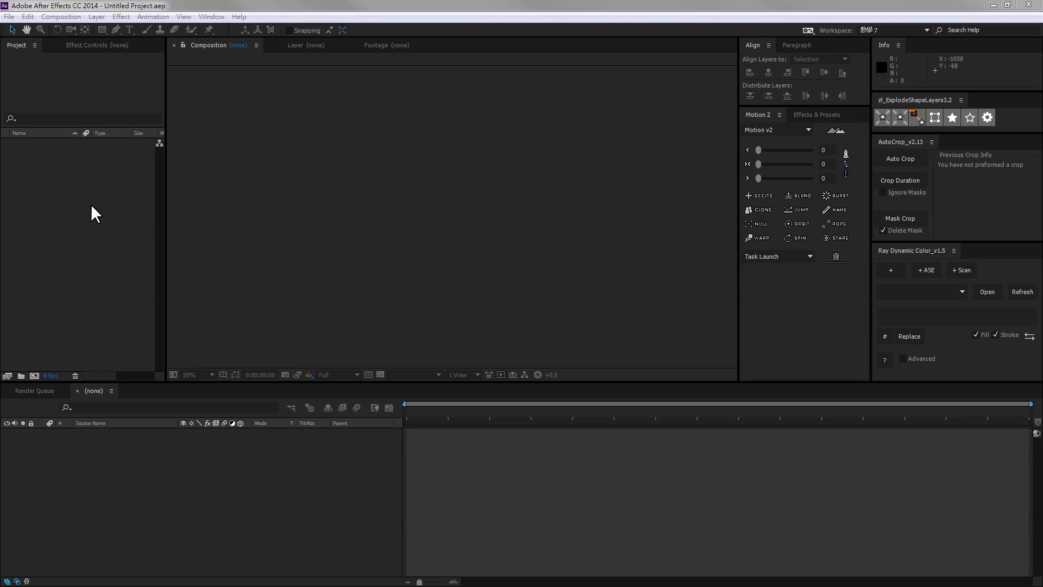
pyautogui.click(707, 179)
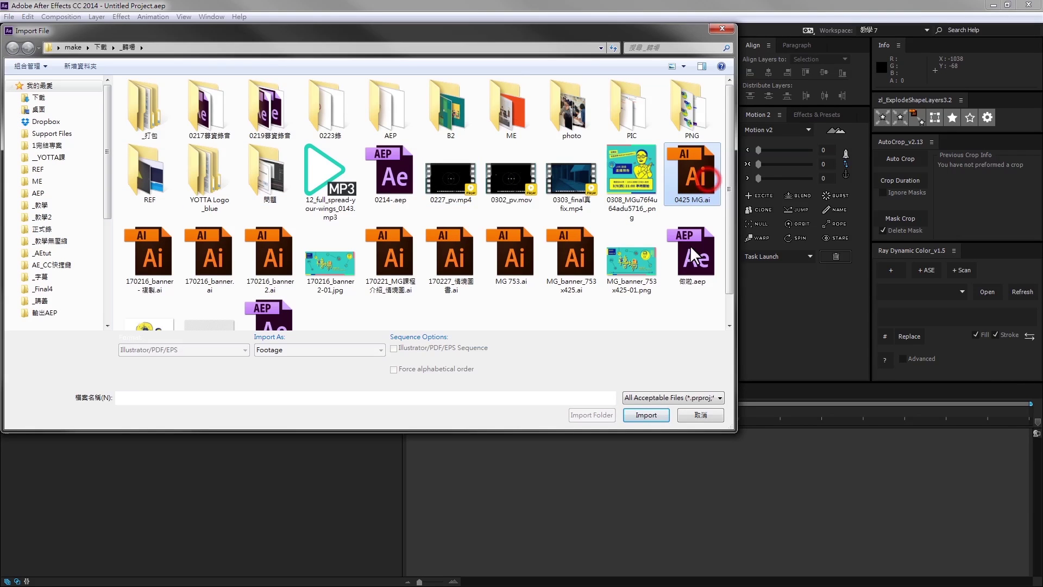
pyautogui.click(646, 414)
pyautogui.click(194, 175)
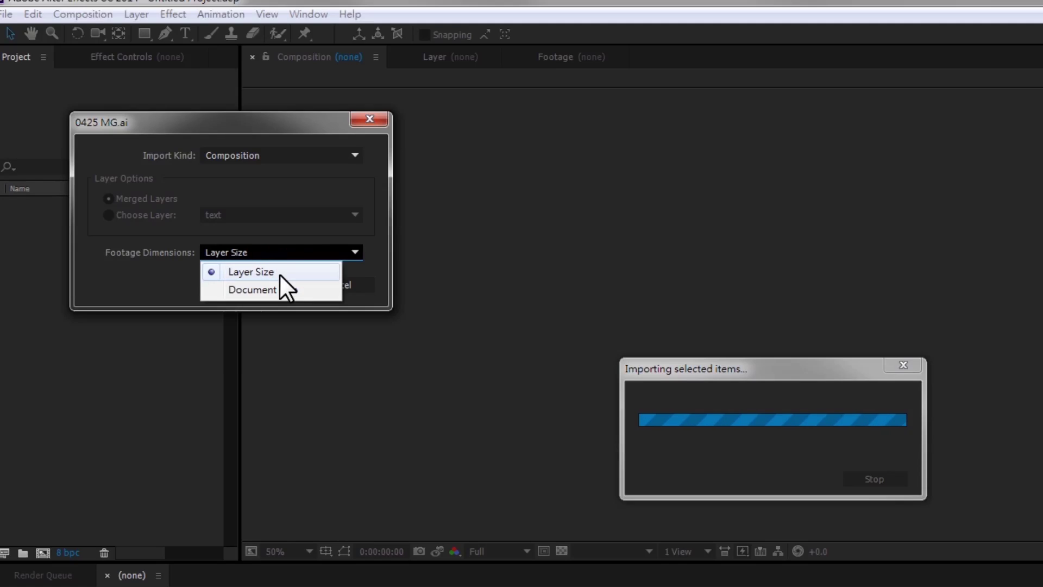
pyautogui.click(279, 272)
pyautogui.click(269, 289)
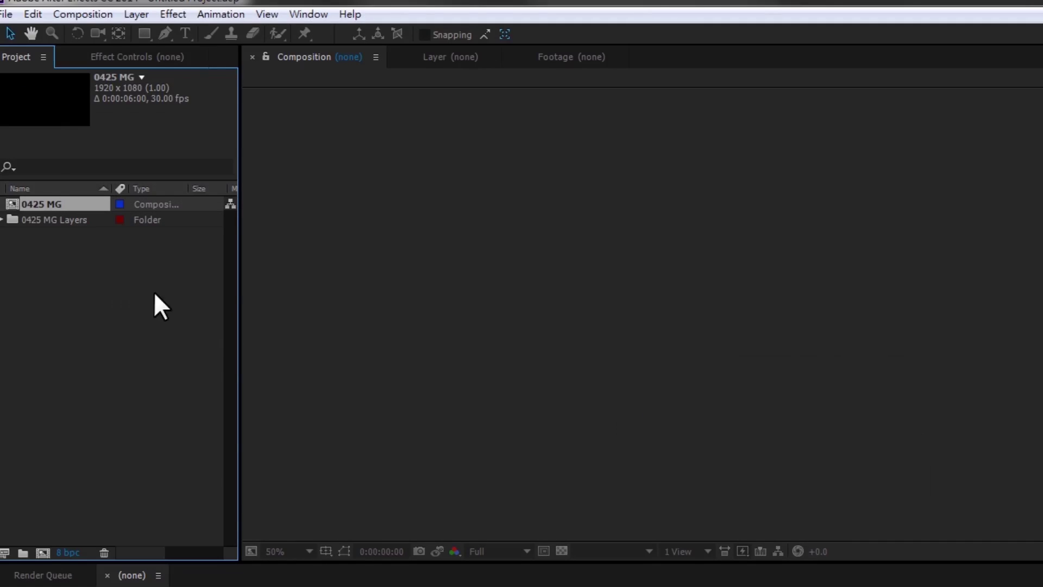
pyautogui.doubleClick(63, 205)
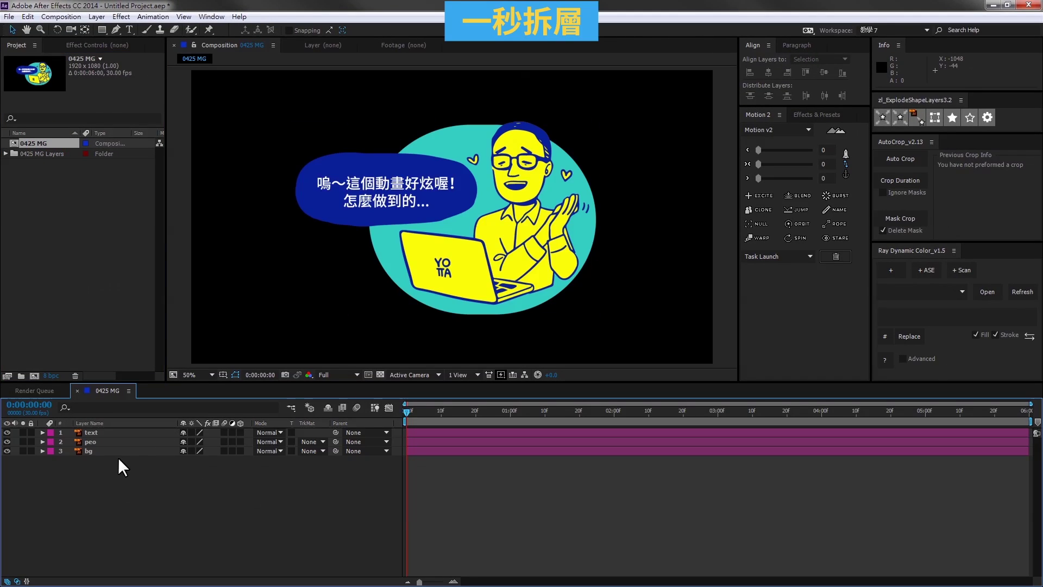
# Convert the peo layer to a shape layer and explode it into individual shape layers with Explode Shape Layers.
pyautogui.click(108, 442)
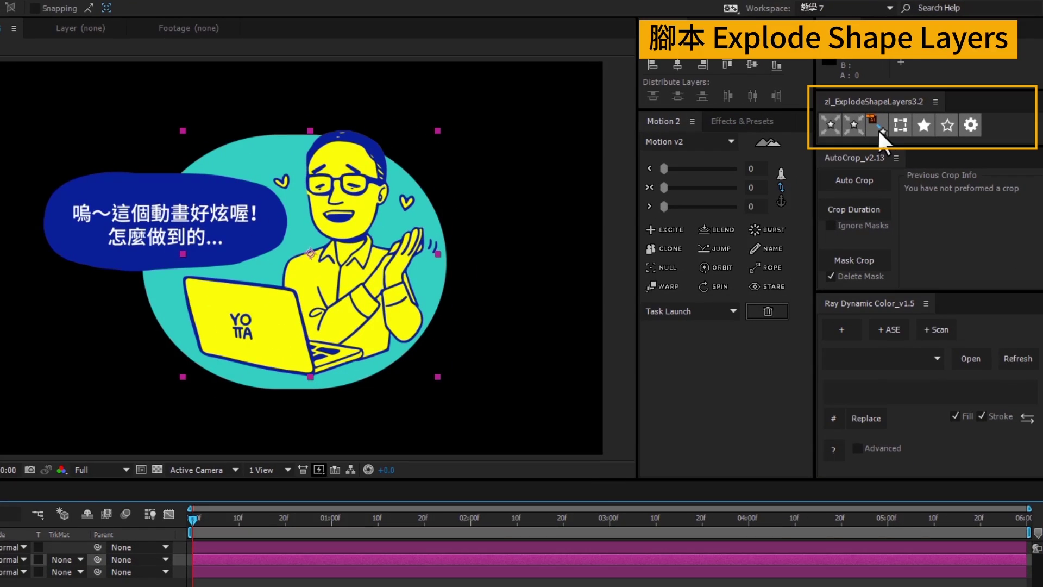
pyautogui.click(878, 123)
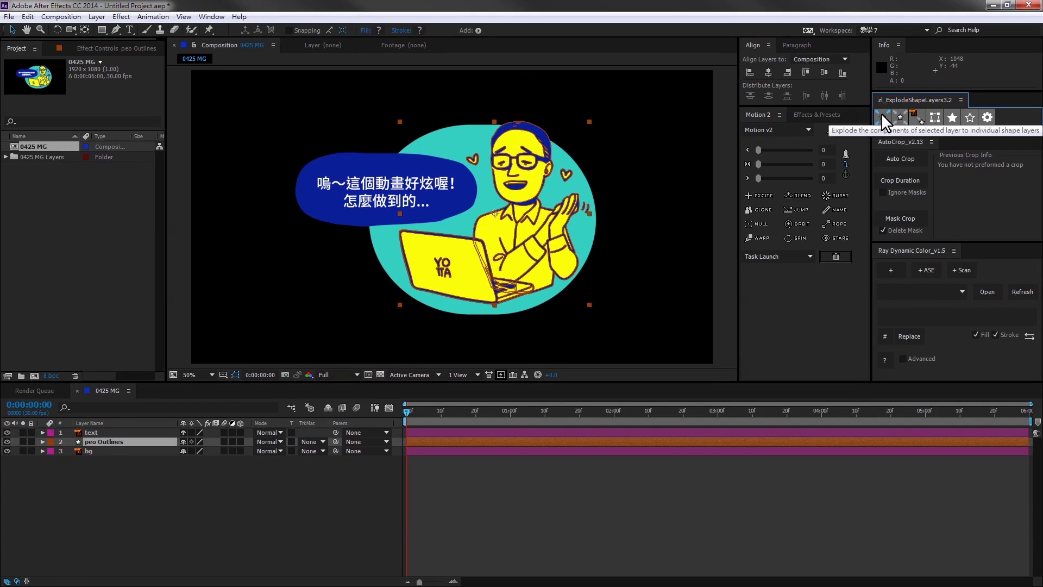
pyautogui.click(830, 128)
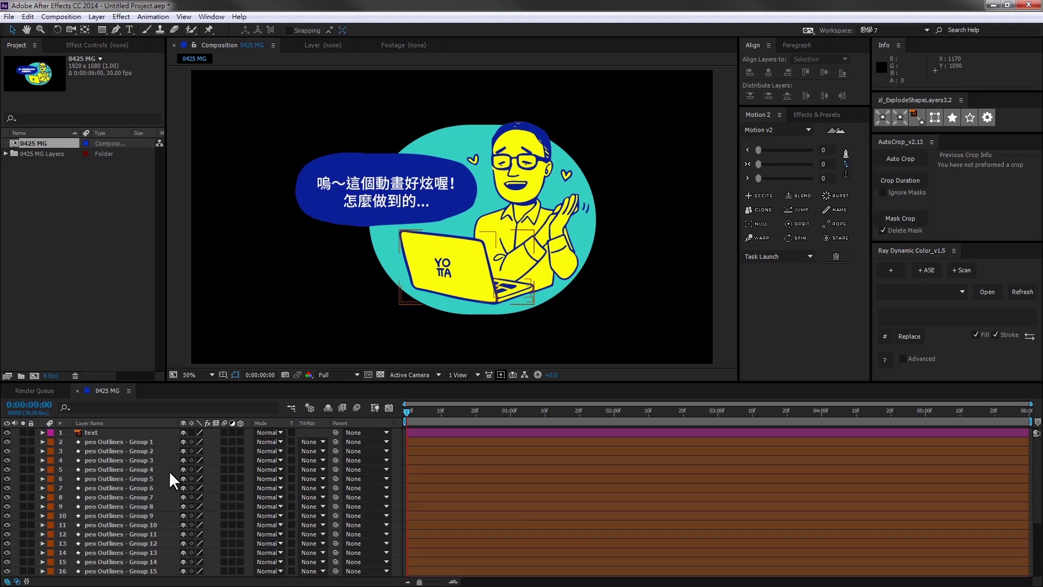
# Pre-compose all peo Outlines layers, Group 1 to Group 24, moving all attributes into the new composition.
pyautogui.click(128, 440)
pyautogui.scroll(-4, 139, 499)
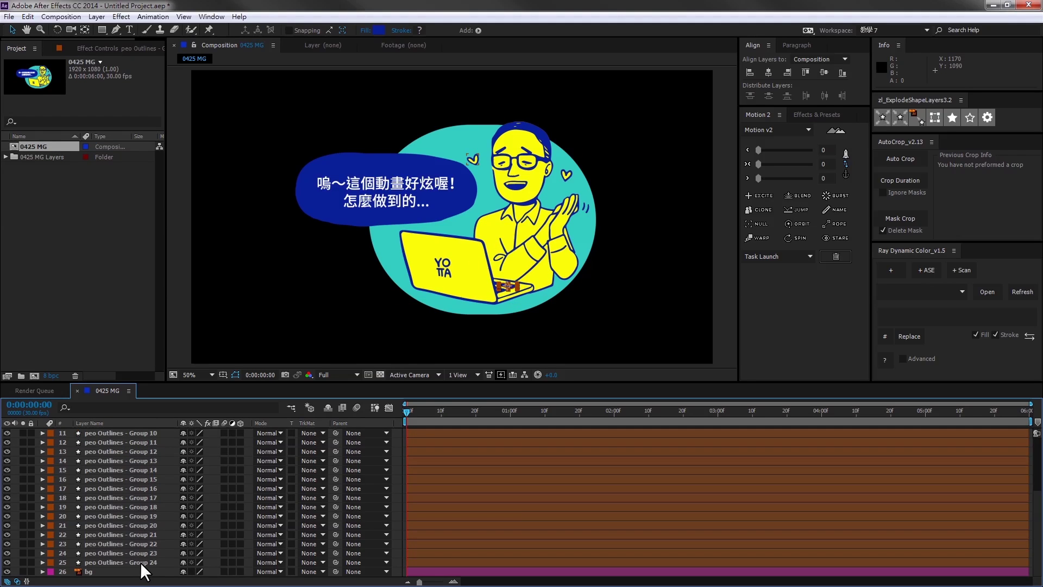
pyautogui.keyDown('shift'); pyautogui.click(141, 565); pyautogui.keyUp('shift')
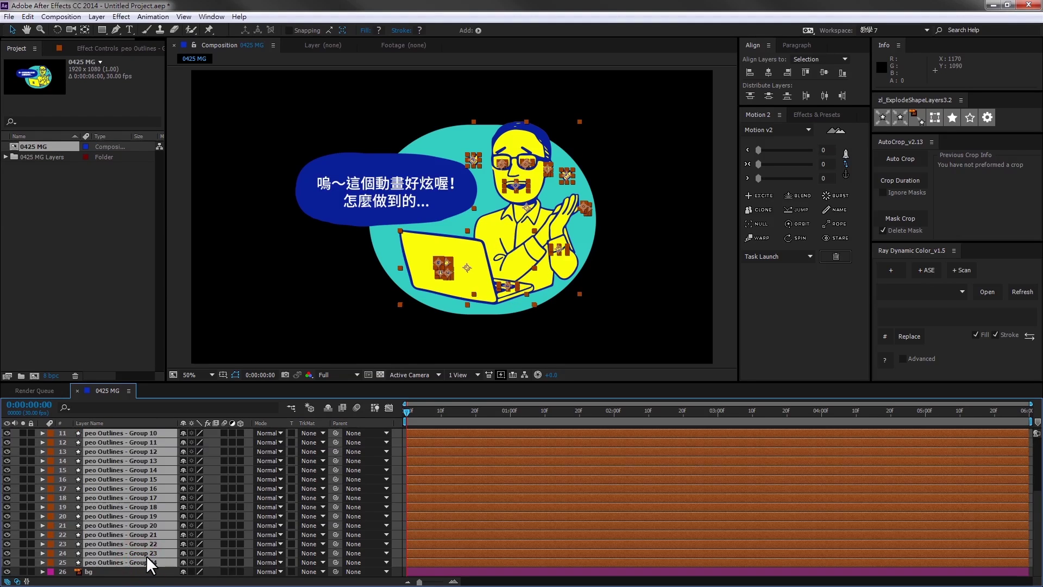
pyautogui.click(97, 17)
pyautogui.click(170, 429)
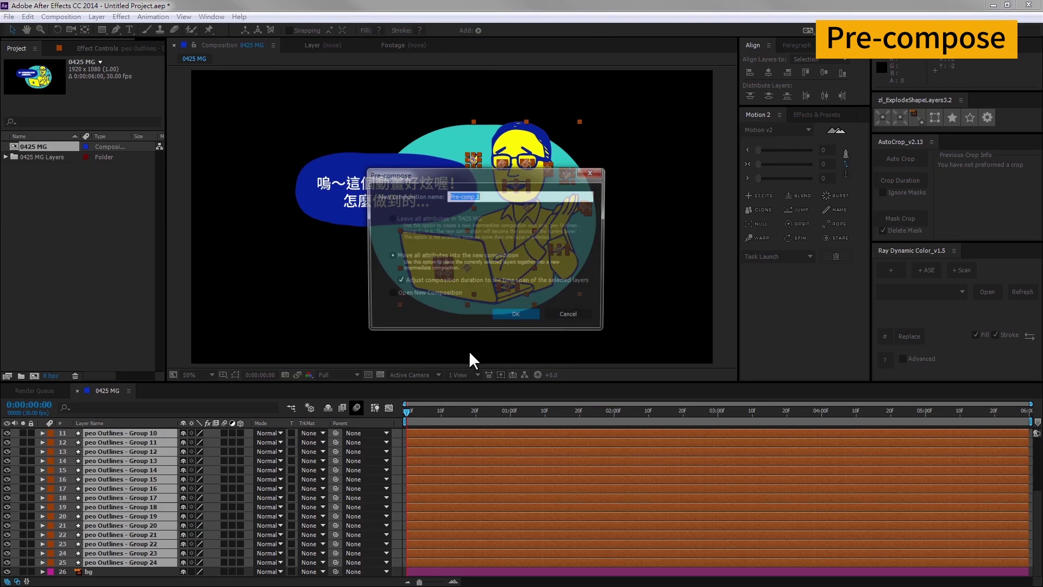
pyautogui.click(524, 315)
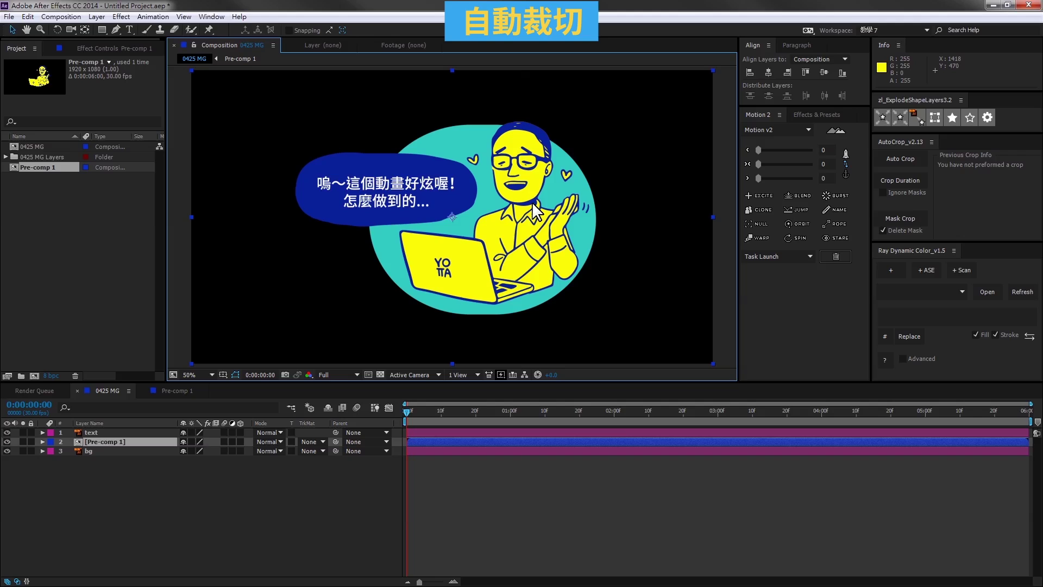
# Auto-crop the pre-composed character to its artwork bounds with AutoCrop and test moving it on the canvas.
pyautogui.moveTo(533, 201); pyautogui.dragTo(568, 214)
pyautogui.hotkey('ctrl', 'z')
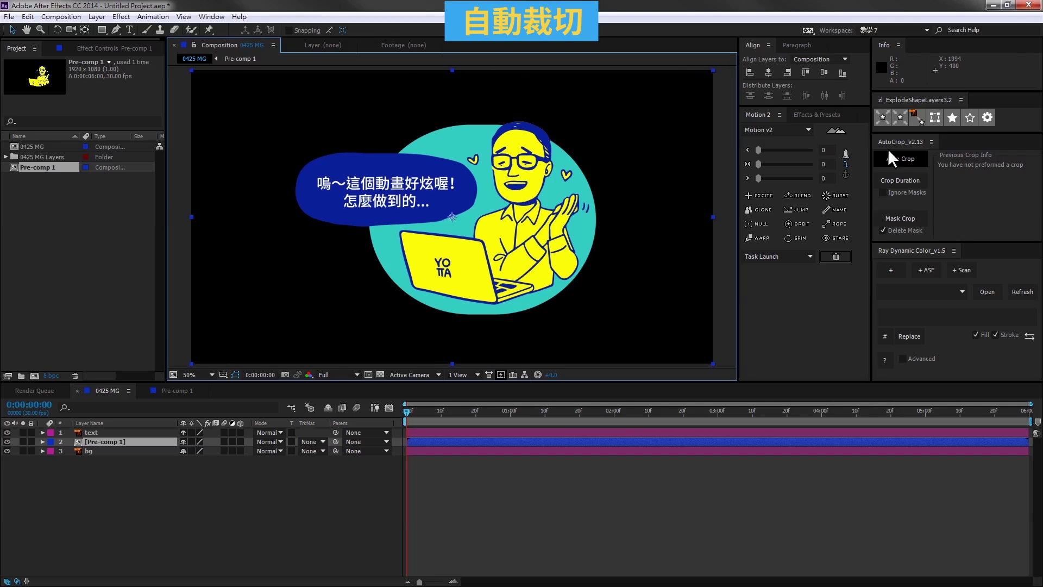
pyautogui.click(907, 159)
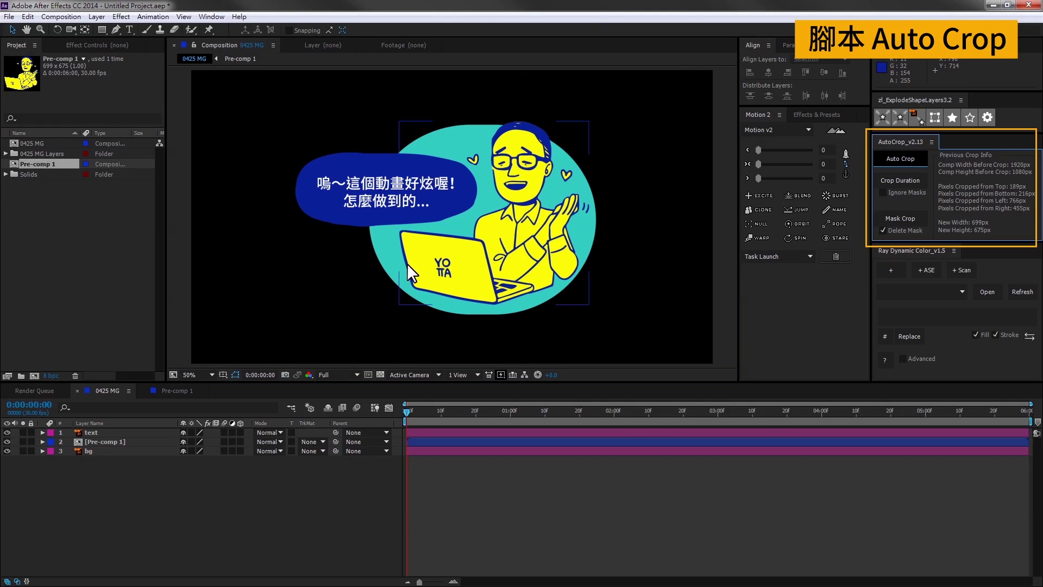
pyautogui.moveTo(488, 234); pyautogui.dragTo(542, 229)
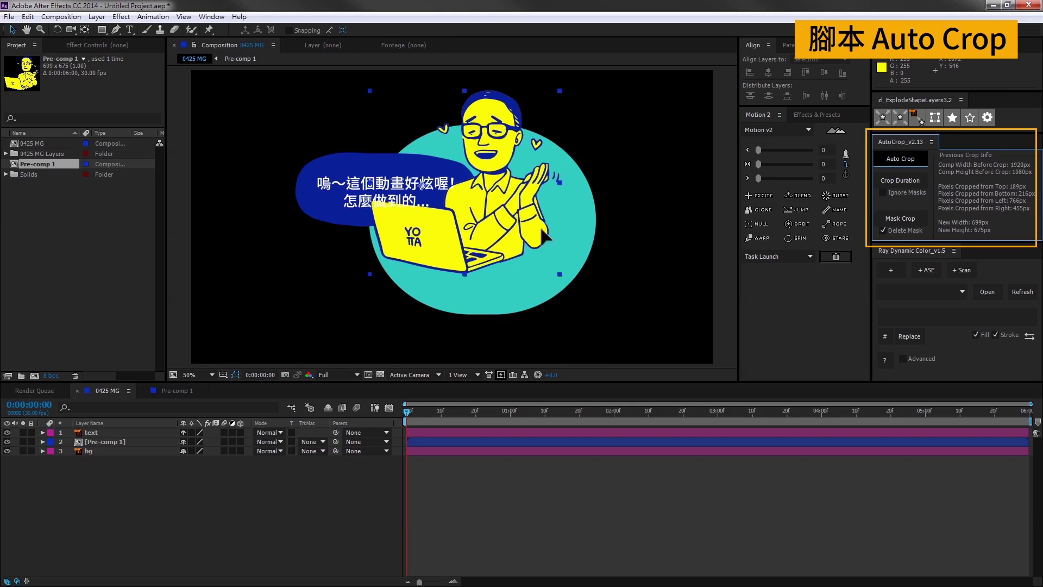
pyautogui.click(490, 259)
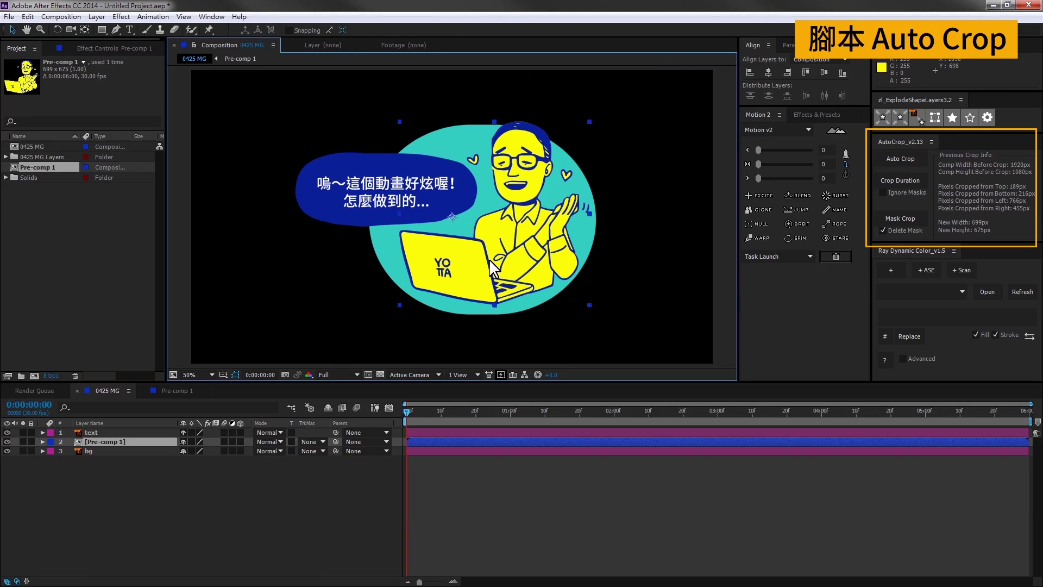
# Open Pre-comp 1 and scan its colors into a Ray Dynamic Color palette, keeping the suggested name.
pyautogui.doubleClick(128, 441)
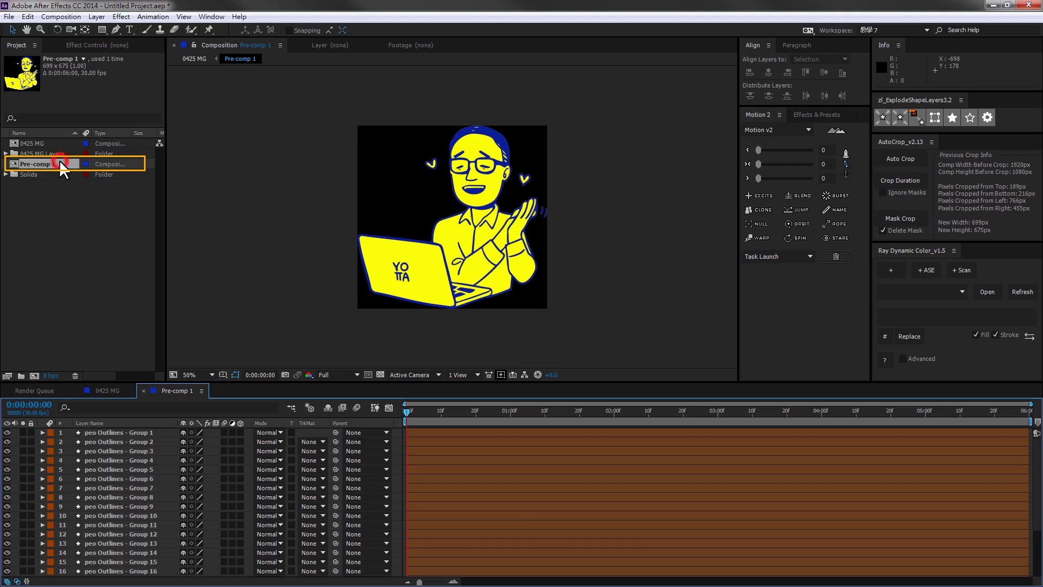
pyautogui.click(962, 271)
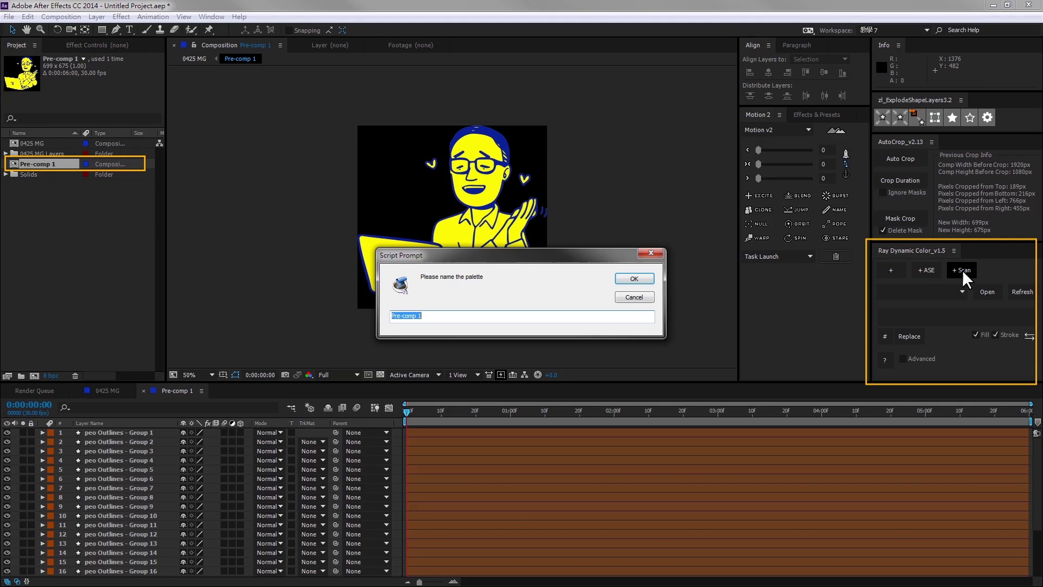
pyautogui.click(633, 281)
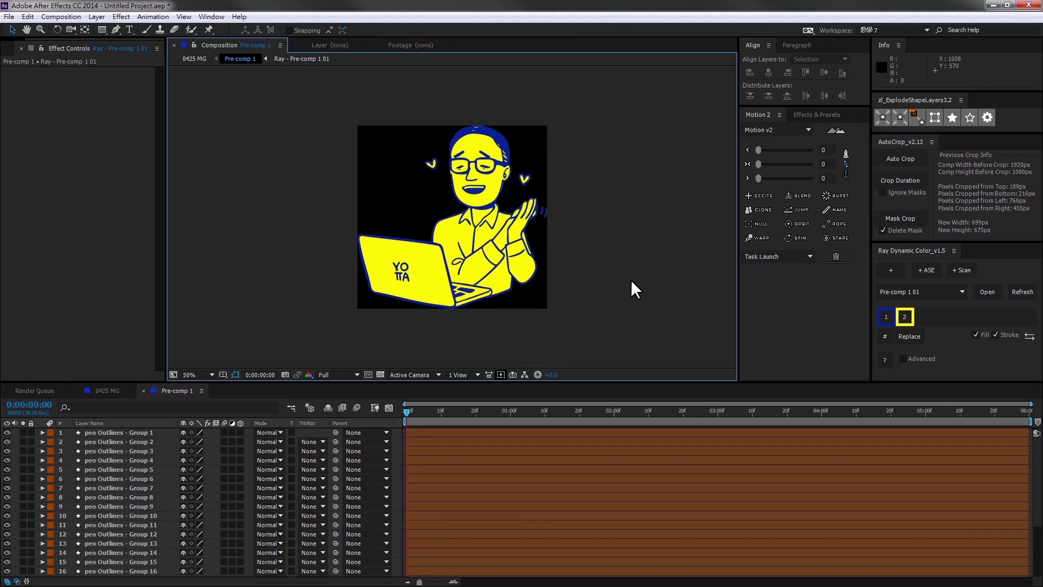
# Show and unlock the Ray - Pre-comp 1 01 palette layer and move its swatches into the upper-left corner of the composition.
pyautogui.scroll(-3, 103, 490)
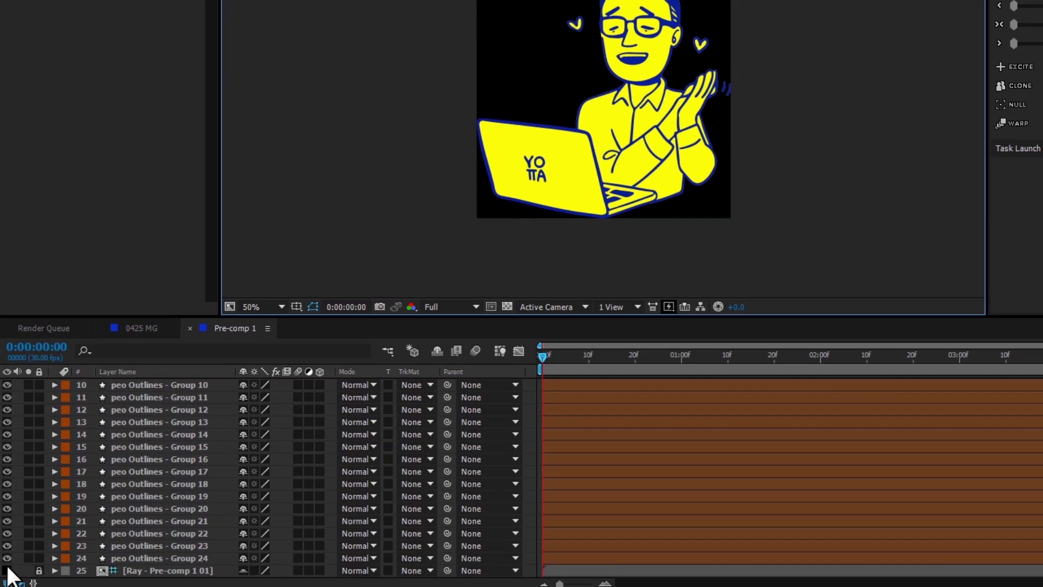
pyautogui.click(7, 571)
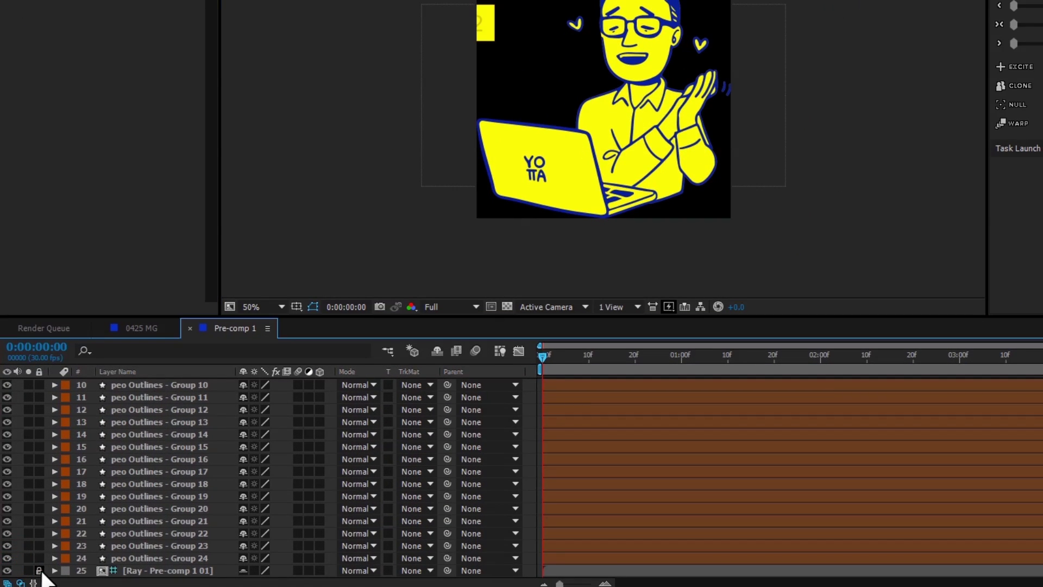
pyautogui.click(40, 570)
pyautogui.click(139, 571)
pyautogui.moveTo(450, 41); pyautogui.dragTo(515, 16)
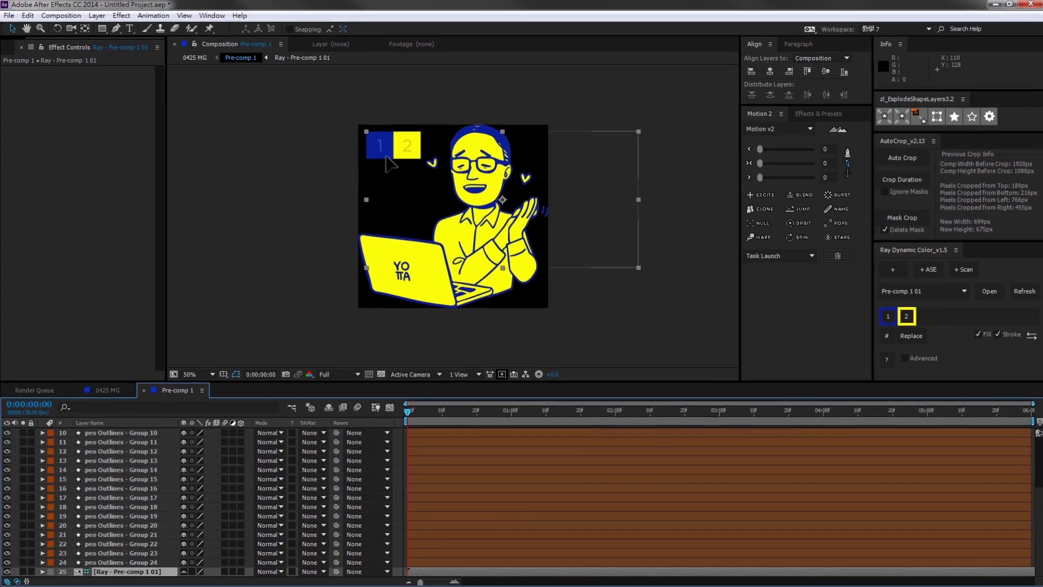
pyautogui.moveTo(386, 157); pyautogui.dragTo(378, 152)
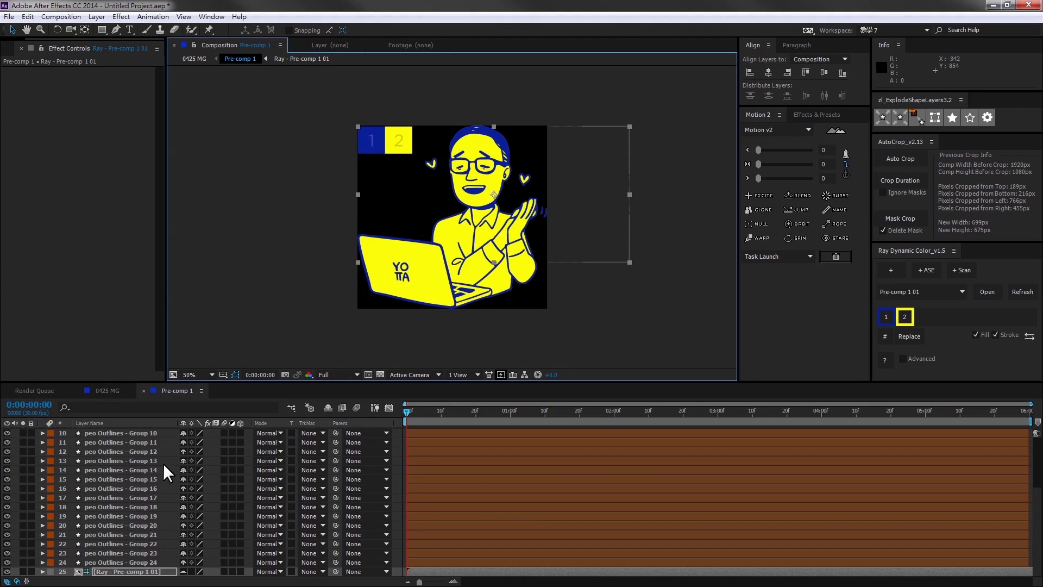
# Open the Ray - Pre-comp 1 01 palette composition and change Color 1 to dark brown 482900.
pyautogui.doubleClick(116, 570)
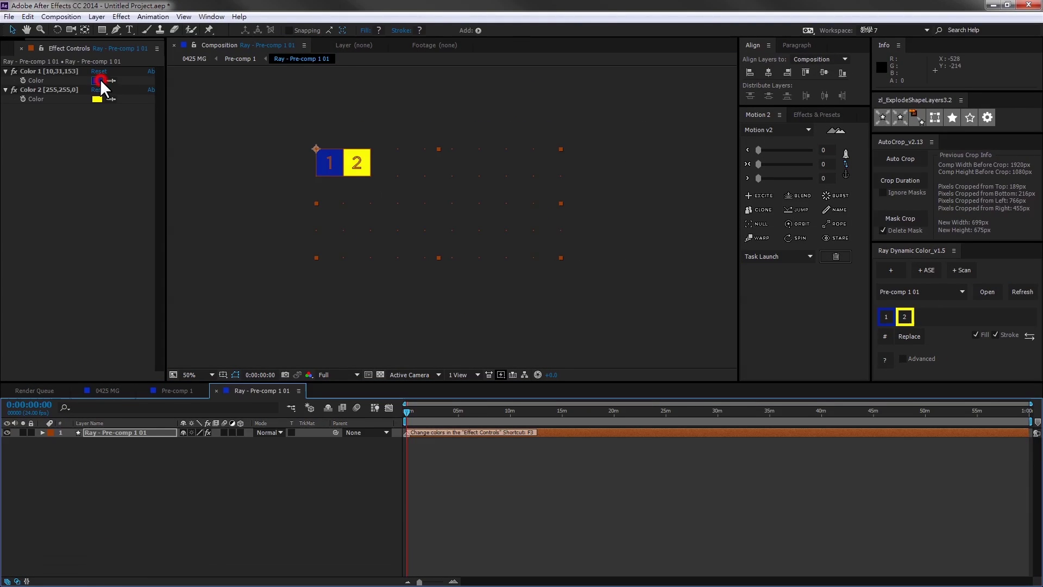
pyautogui.click(98, 81)
pyautogui.moveTo(477, 360); pyautogui.dragTo(480, 414)
pyautogui.moveTo(462, 354); pyautogui.dragTo(465, 375)
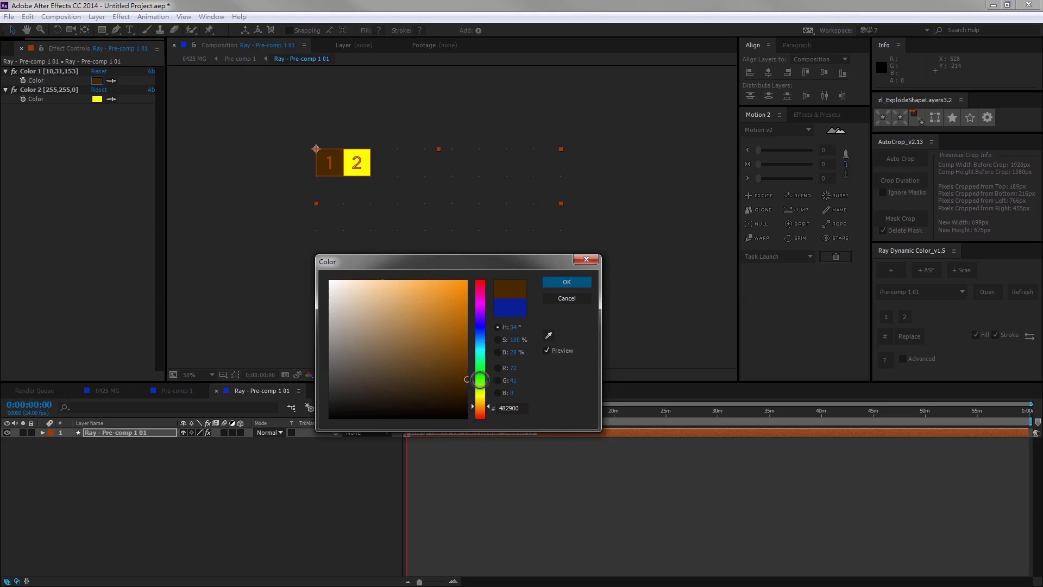
pyautogui.press('Return')
# Check the recolored character in Pre-comp 1 at 0:00:00:10 and in the main 0425 MG composition.
pyautogui.click(239, 59)
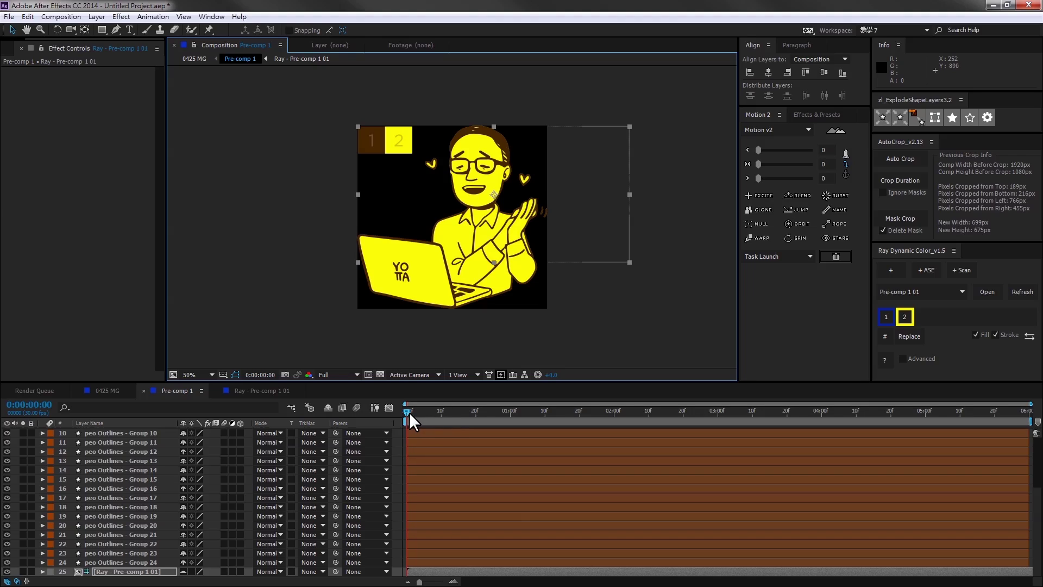
pyautogui.moveTo(409, 412); pyautogui.dragTo(441, 411)
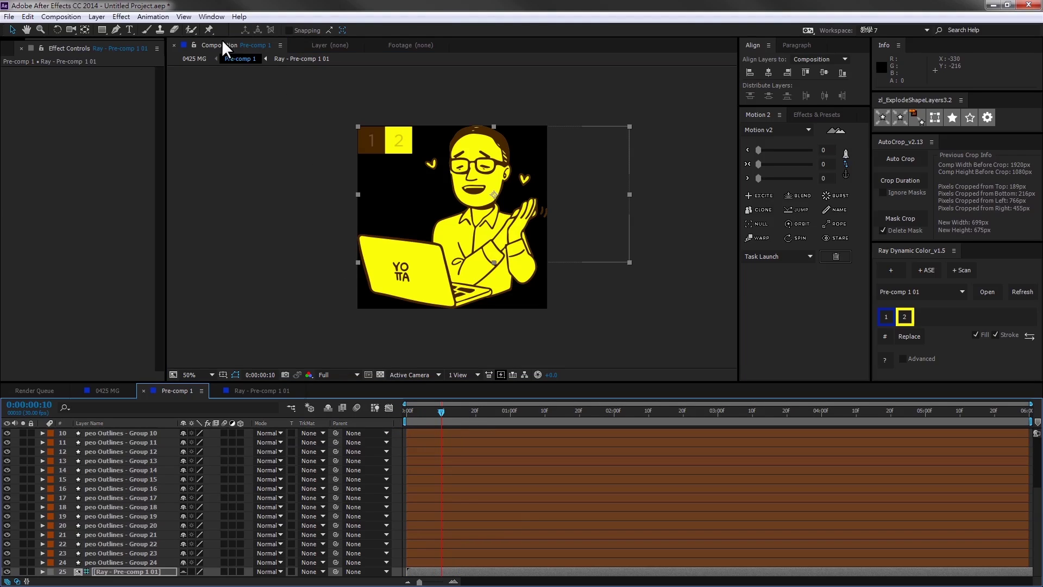
pyautogui.click(194, 58)
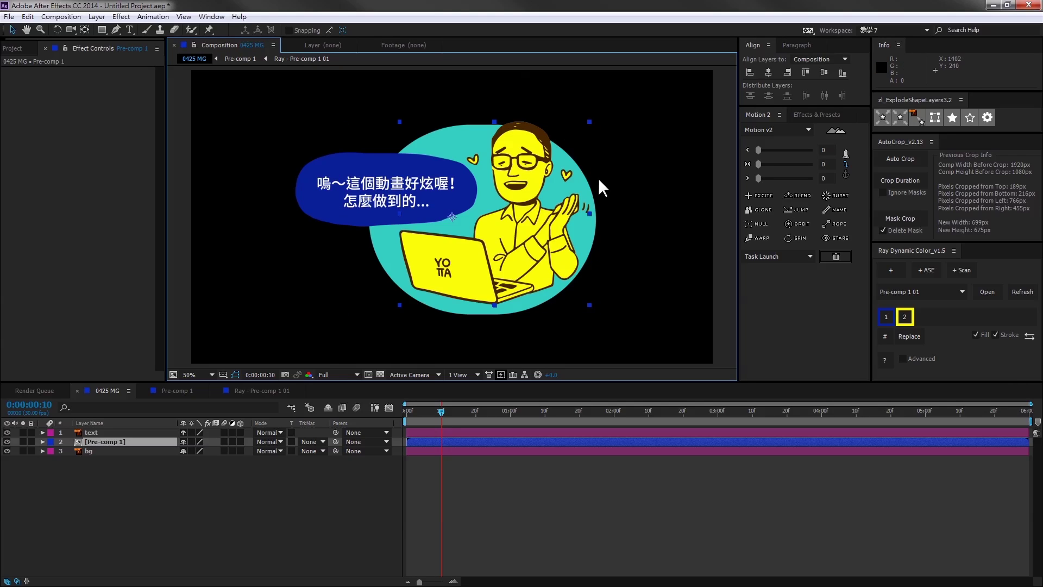
# Return to the Ray - Pre-comp 1 01 palette composition and undo the dark brown change to Color 1.
pyautogui.click(296, 59)
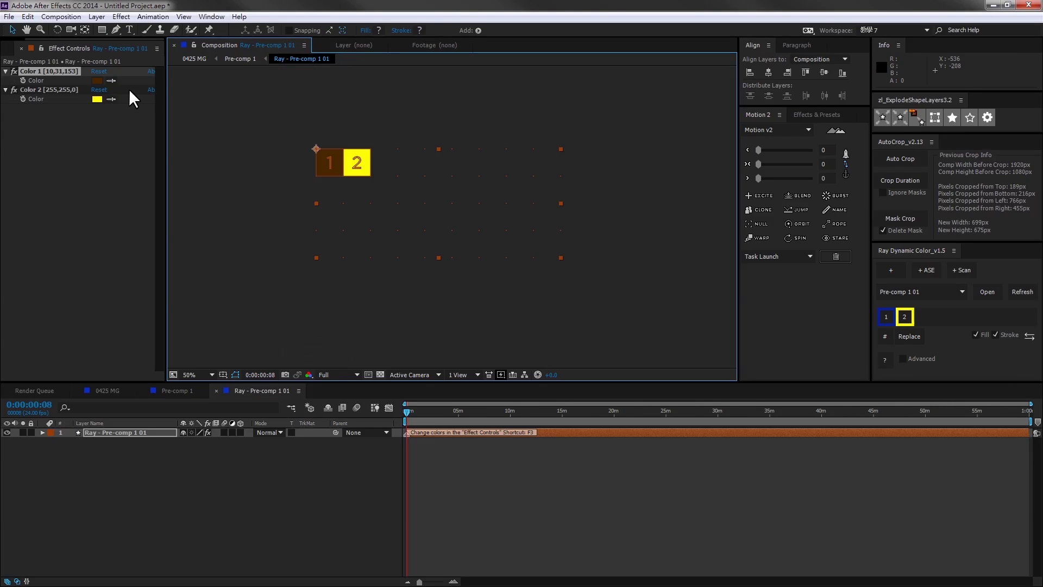
pyautogui.hotkey('ctrl', 'z')
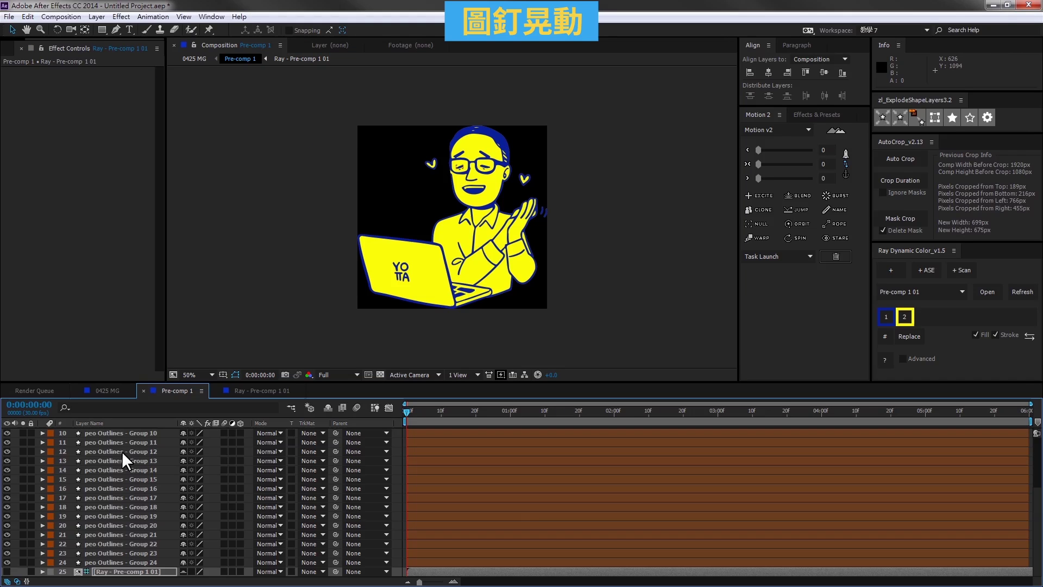
# In Pre-comp 1, hide the heart and clapping-mark layers: peo Outlines Groups 14, 16, 17, 18, 20, 21, 22 and 24.
pyautogui.click(106, 562)
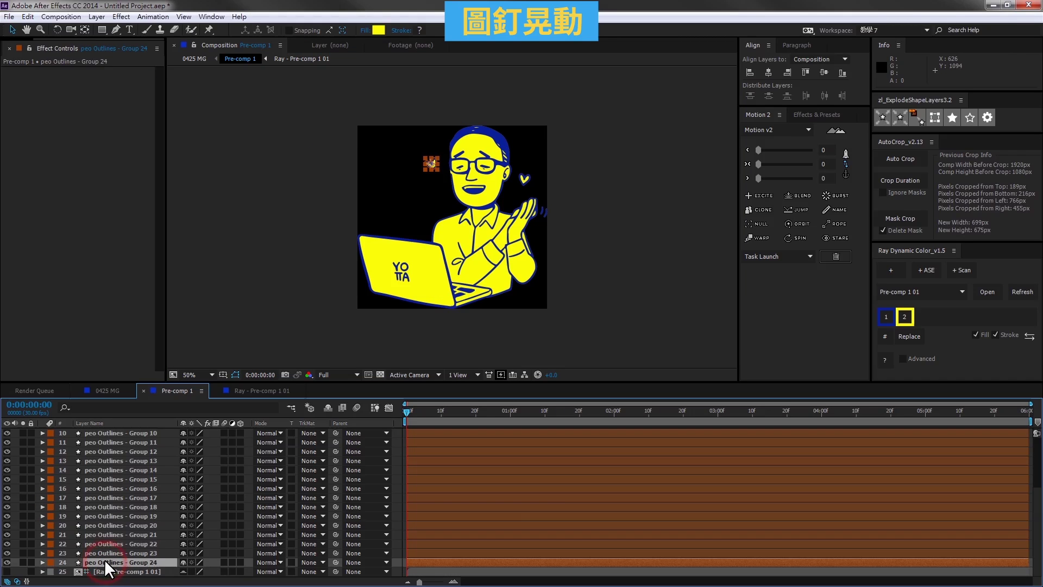
pyautogui.click(7, 562)
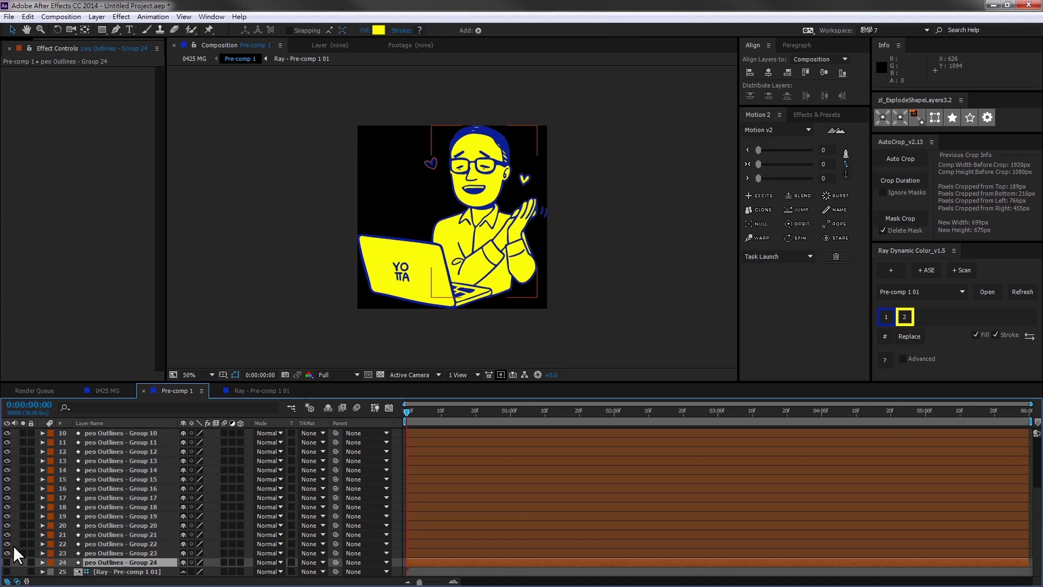
pyautogui.click(7, 544)
pyautogui.click(7, 534)
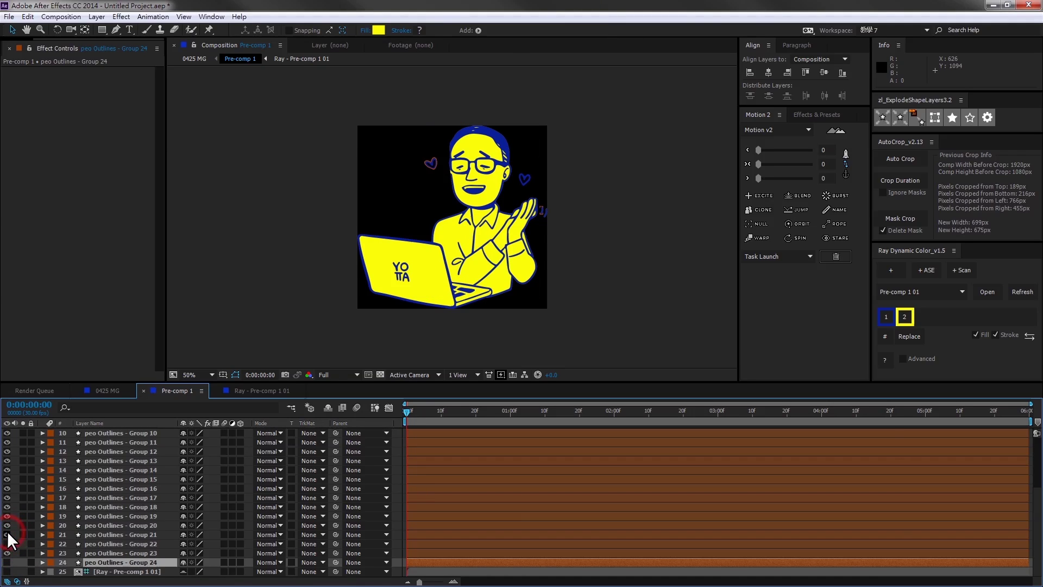
pyautogui.click(8, 517)
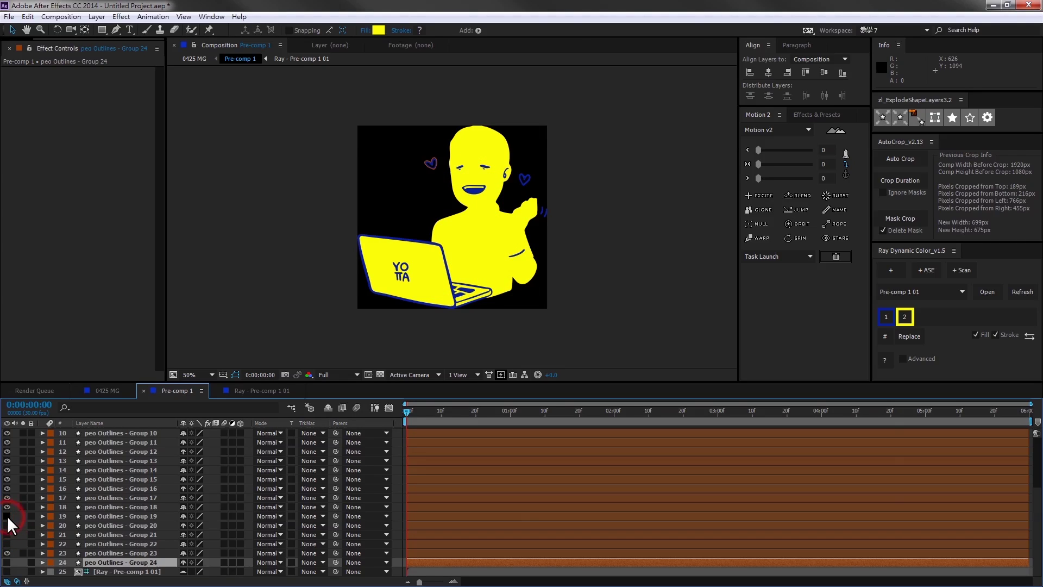
pyautogui.click(8, 517)
pyautogui.click(9, 507)
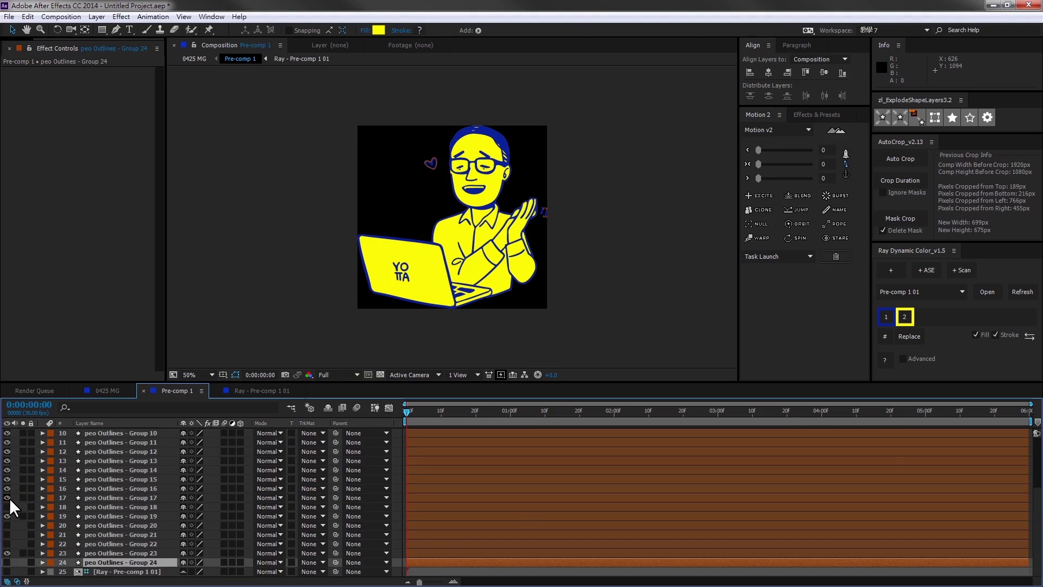
pyautogui.click(7, 498)
pyautogui.click(8, 480)
pyautogui.click(8, 480)
pyautogui.click(7, 470)
pyautogui.click(7, 470)
# Select all visible character and laptop layers in the composition view and pre-compose them as Pre-comp 2.
pyautogui.press('F2')
pyautogui.moveTo(347, 116); pyautogui.dragTo(598, 335)
pyautogui.click(97, 17)
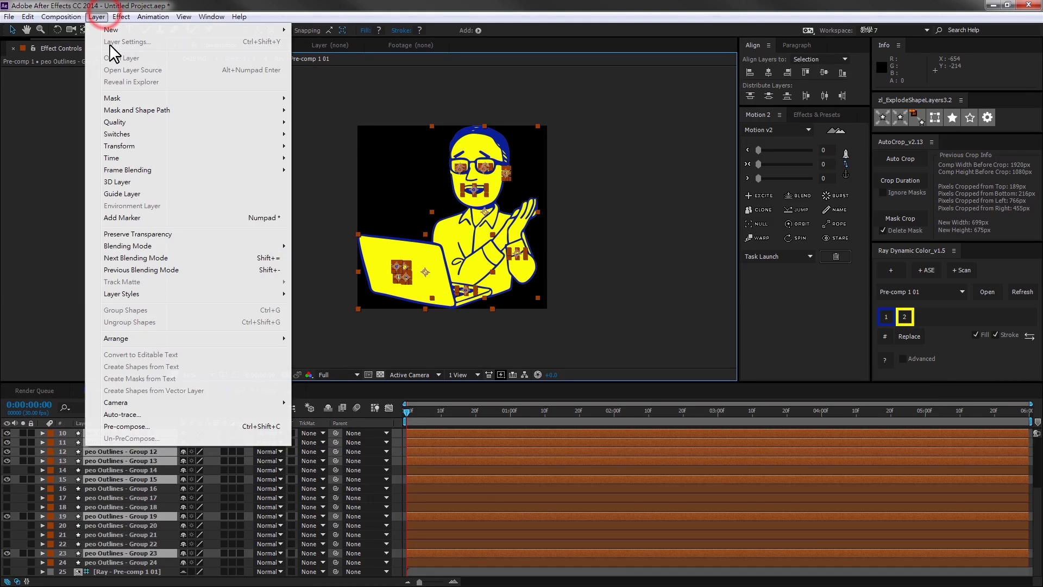
pyautogui.click(172, 426)
pyautogui.press('Return')
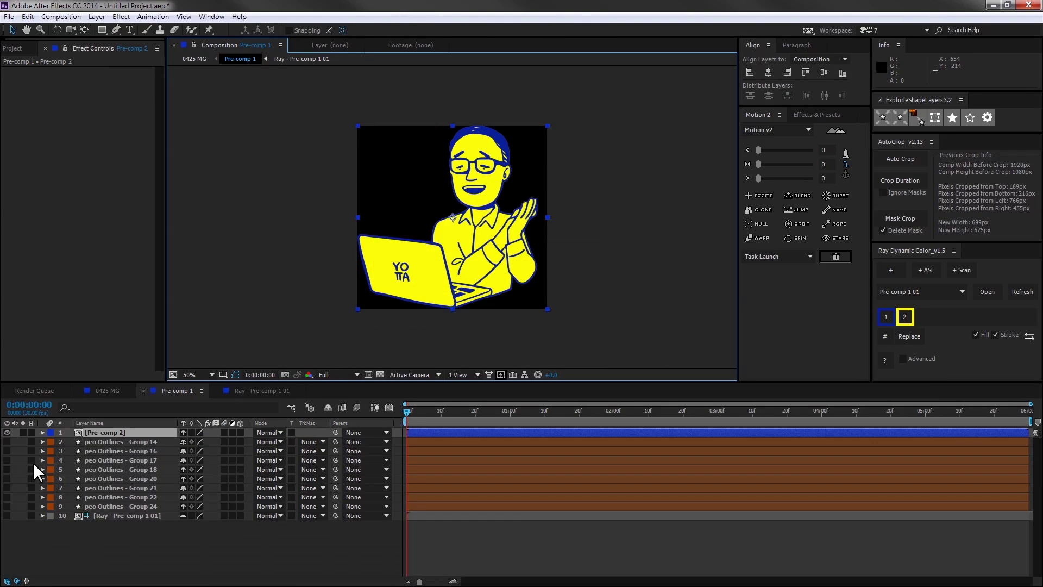
pyautogui.moveTo(7, 442)
pyautogui.mouseDown()
pyautogui.moveTo(11, 515)
pyautogui.moveTo(9, 443)
pyautogui.mouseUp()
pyautogui.click(159, 567)
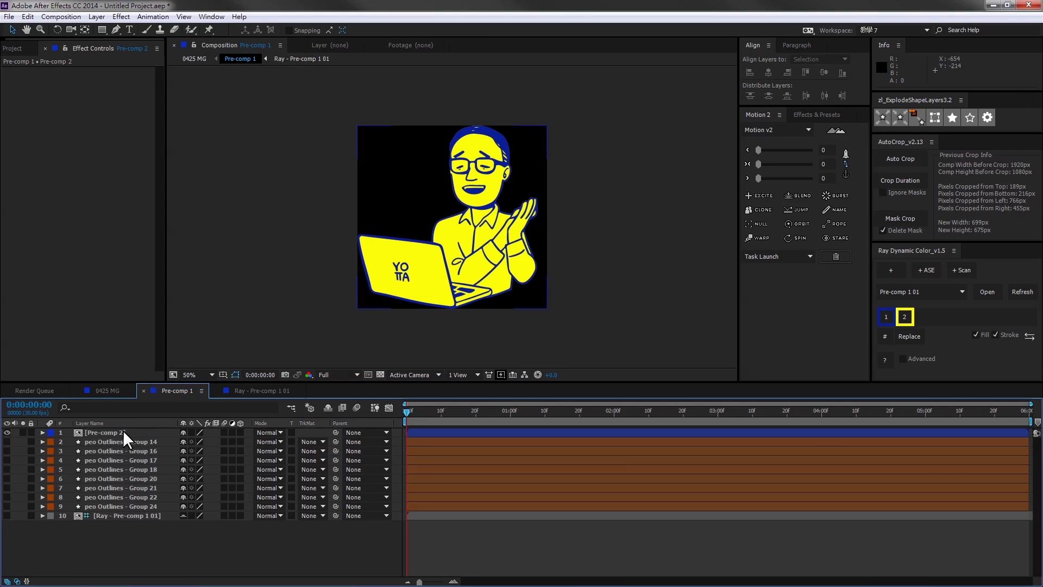
# Enlarge the Pre-comp 1 composition to 806 x 778 px with the aspect ratio locked.
pyautogui.rightClick(180, 390)
pyautogui.click(262, 196)
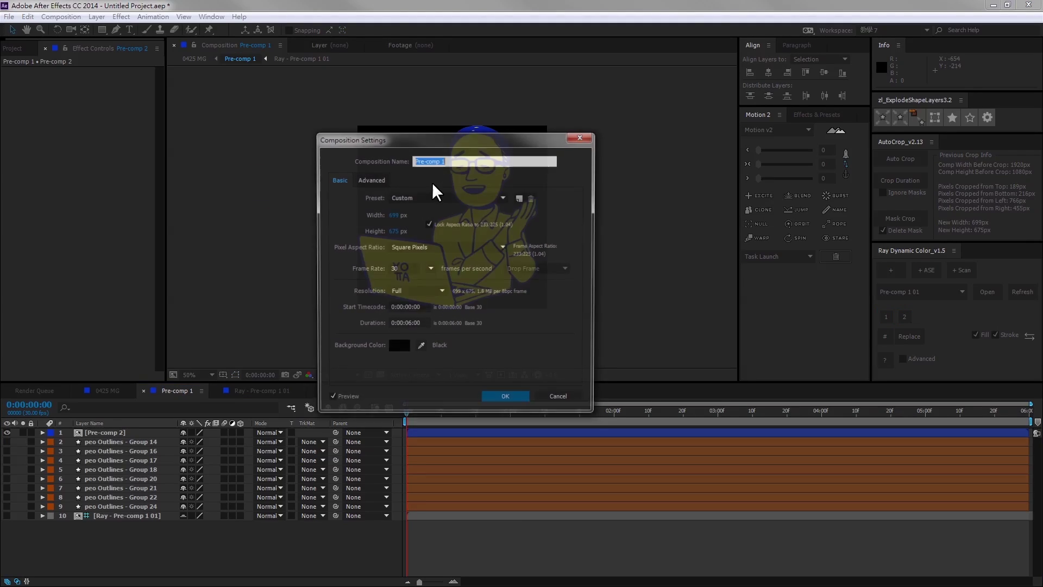
pyautogui.moveTo(393, 215); pyautogui.dragTo(434, 224)
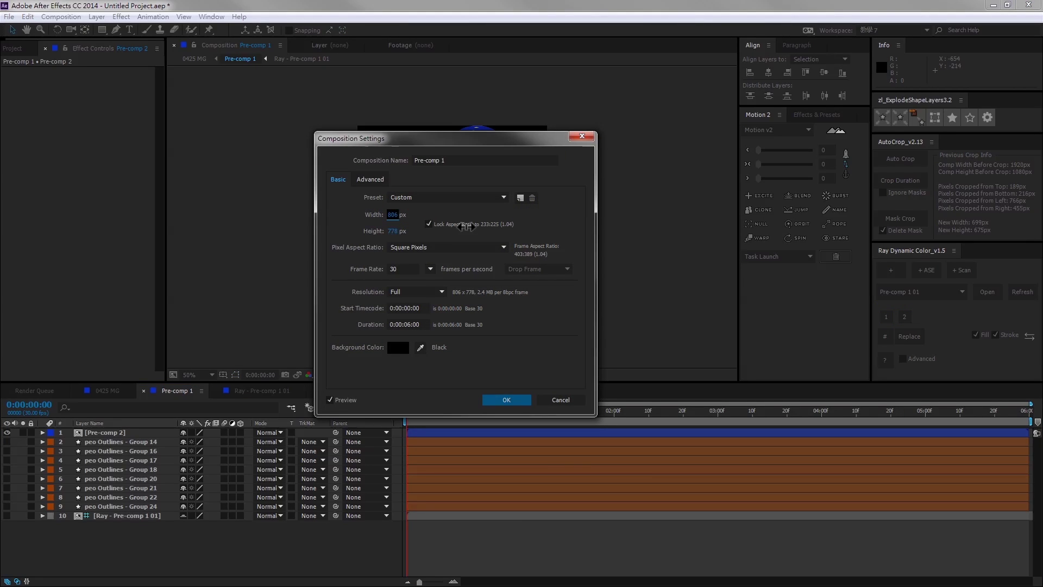
pyautogui.click(506, 399)
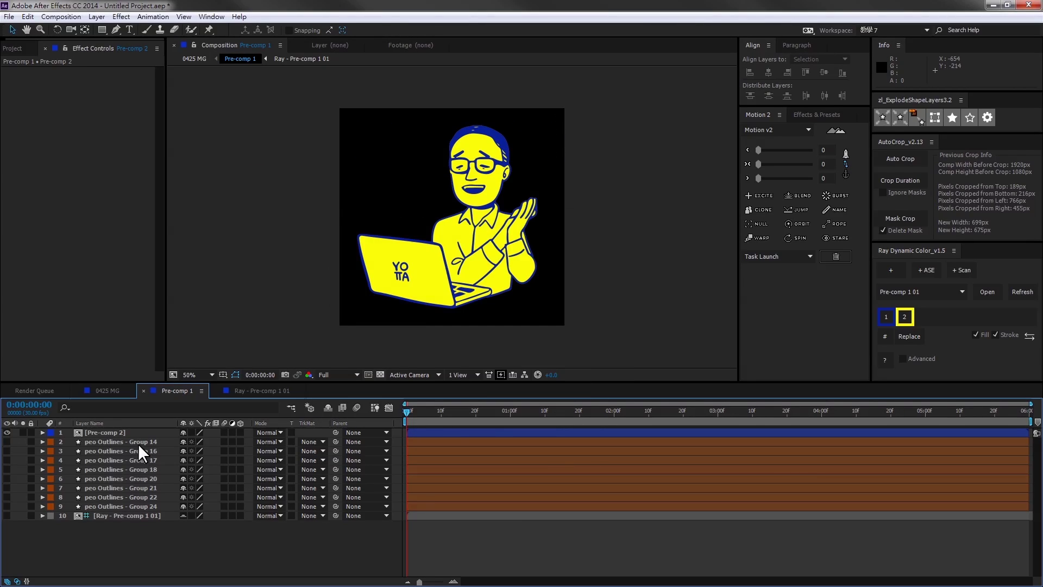
# Place six Puppet pins on the Pre-comp 2 layer, covering the head, shoulder, elbow, lower torso and laptop.
pyautogui.click(103, 433)
pyautogui.hotkey('ctrl', 'p')
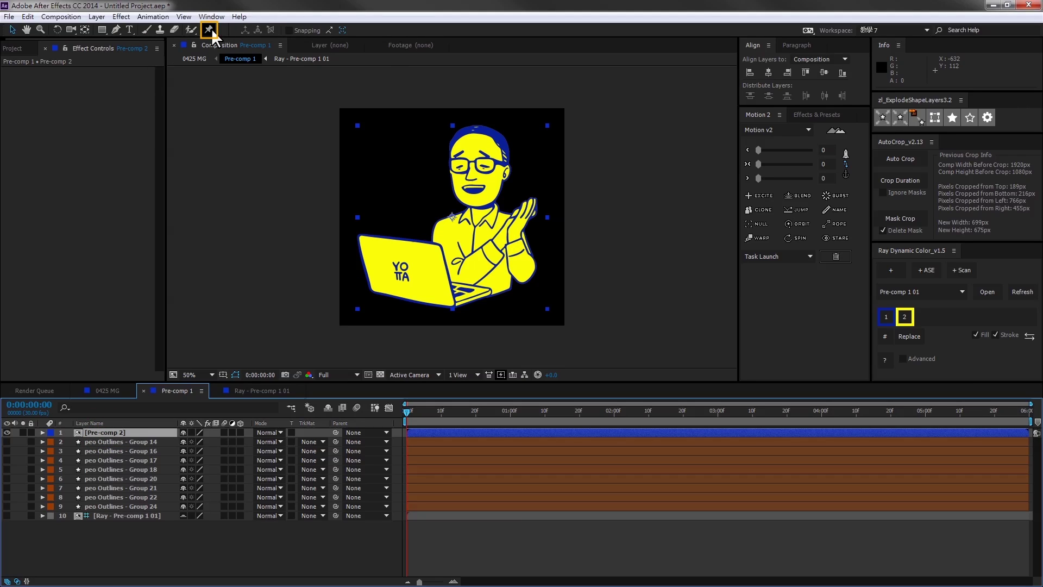
pyautogui.click(467, 222)
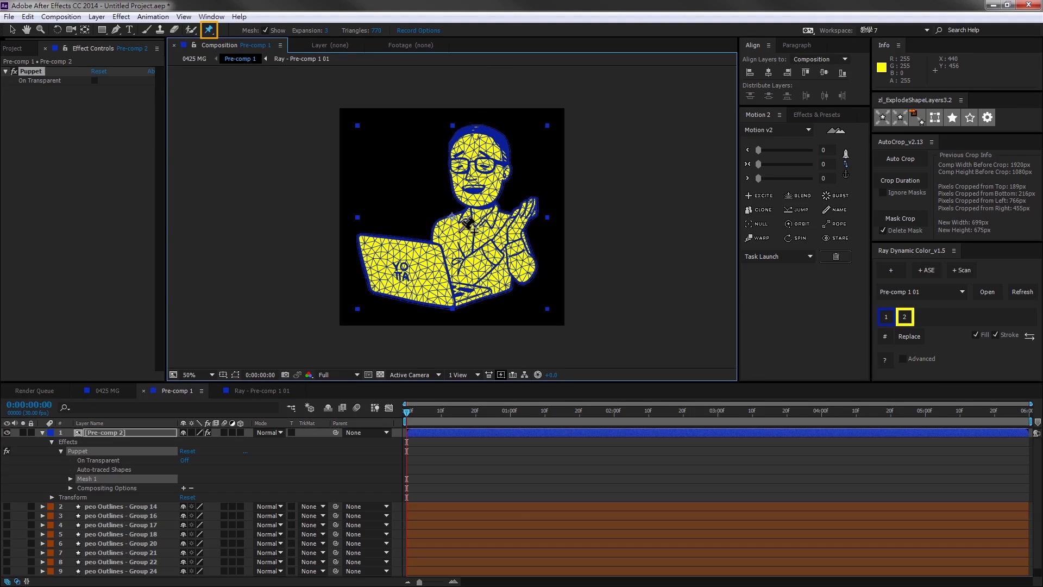
pyautogui.click(457, 231)
pyautogui.click(524, 272)
pyautogui.click(501, 282)
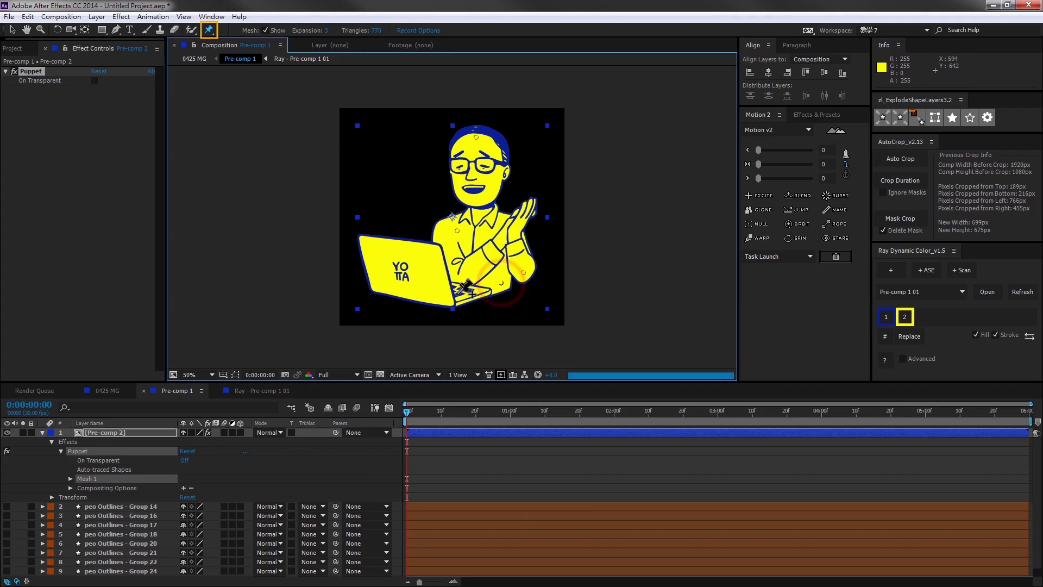
pyautogui.click(383, 292)
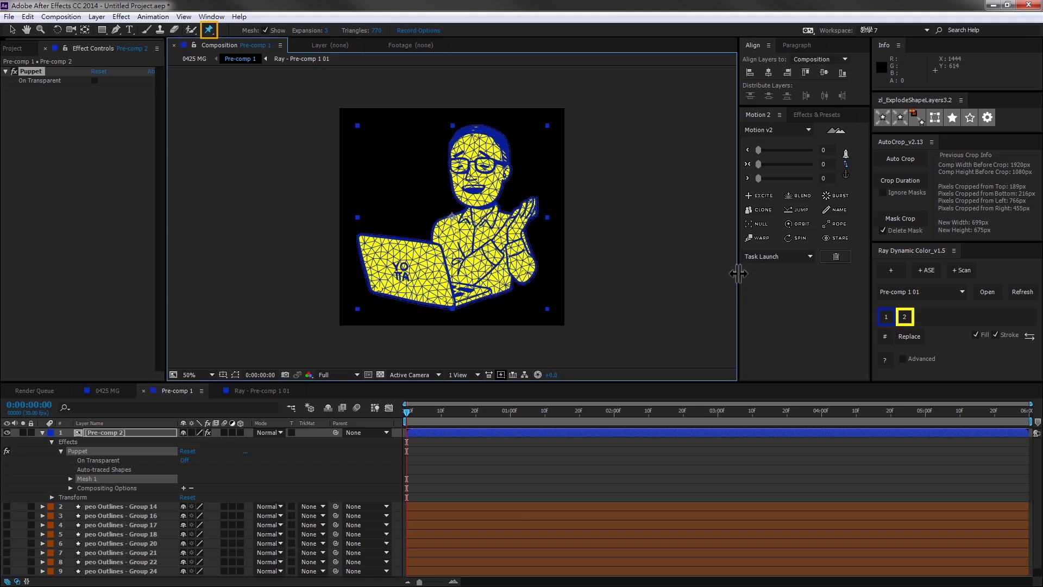
# Generate controller nulls for the puppet pins with Motion 2's Pin +, give the six pin nulls a Blue label, and collapse Pre-comp 2.
pyautogui.click(797, 256)
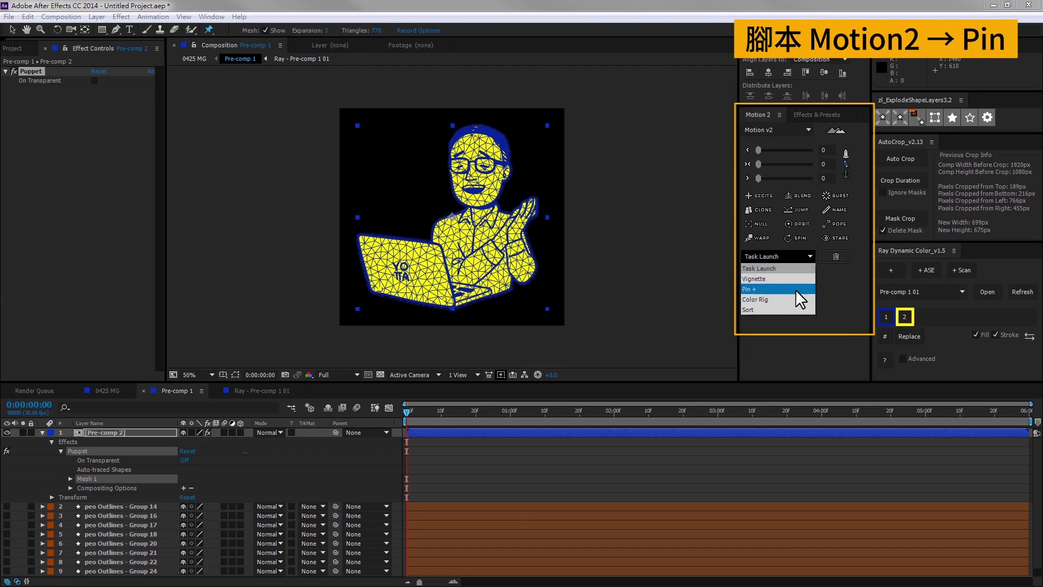
pyautogui.click(795, 289)
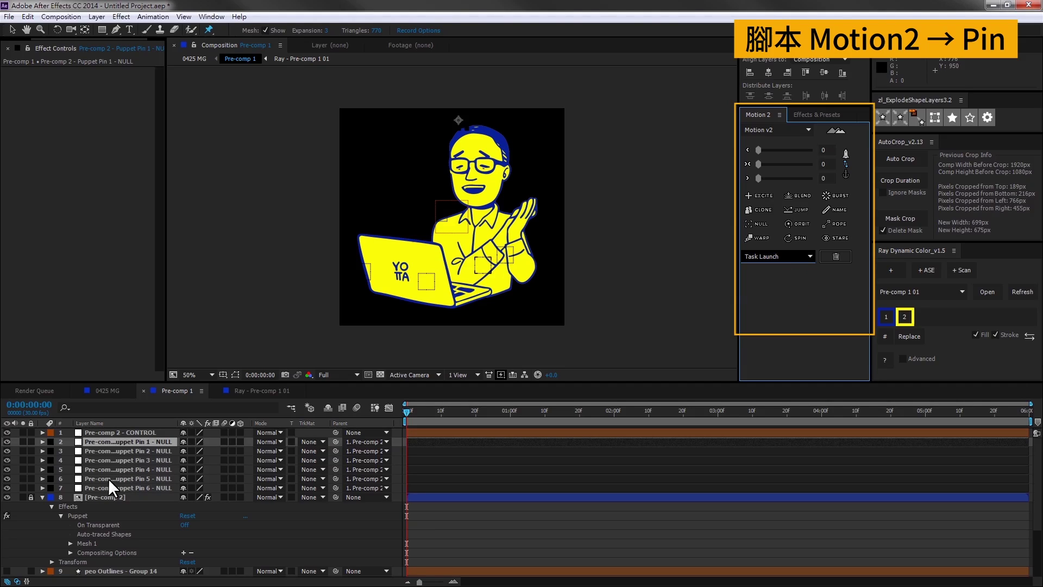
pyautogui.keyDown('shift'); pyautogui.click(118, 488); pyautogui.keyUp('shift')
pyautogui.click(50, 487)
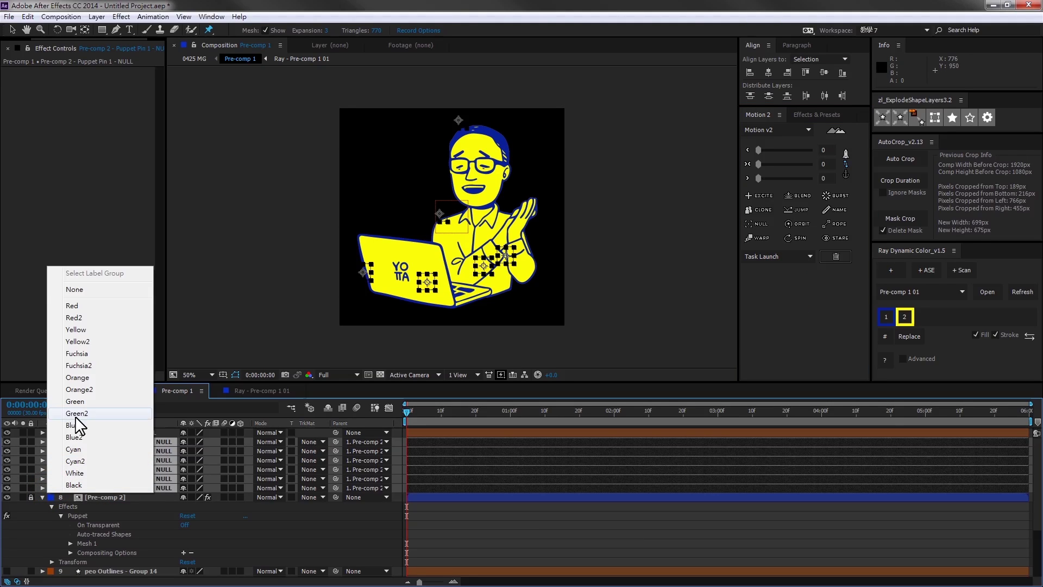
pyautogui.click(86, 426)
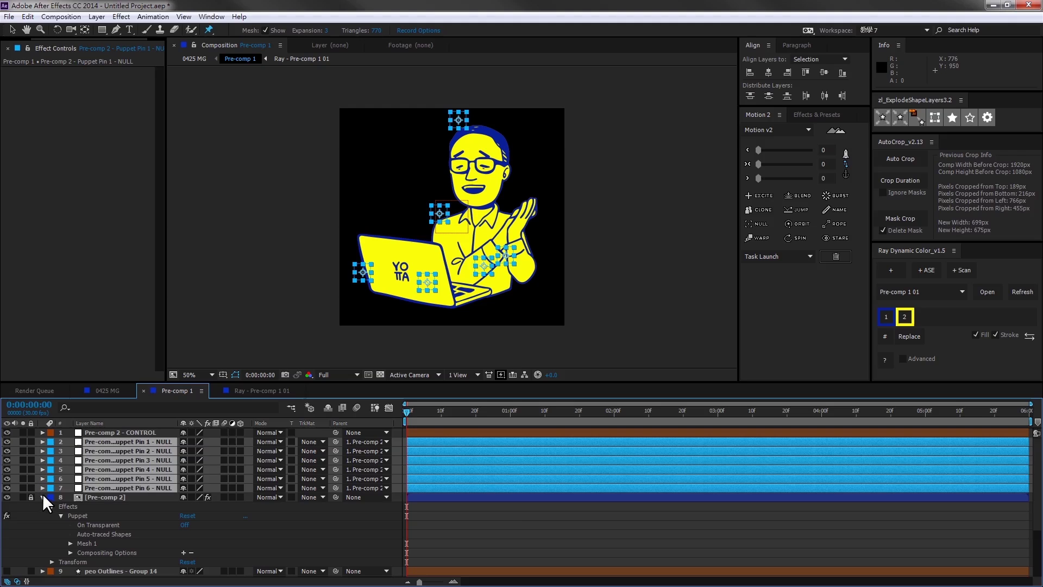
pyautogui.click(43, 497)
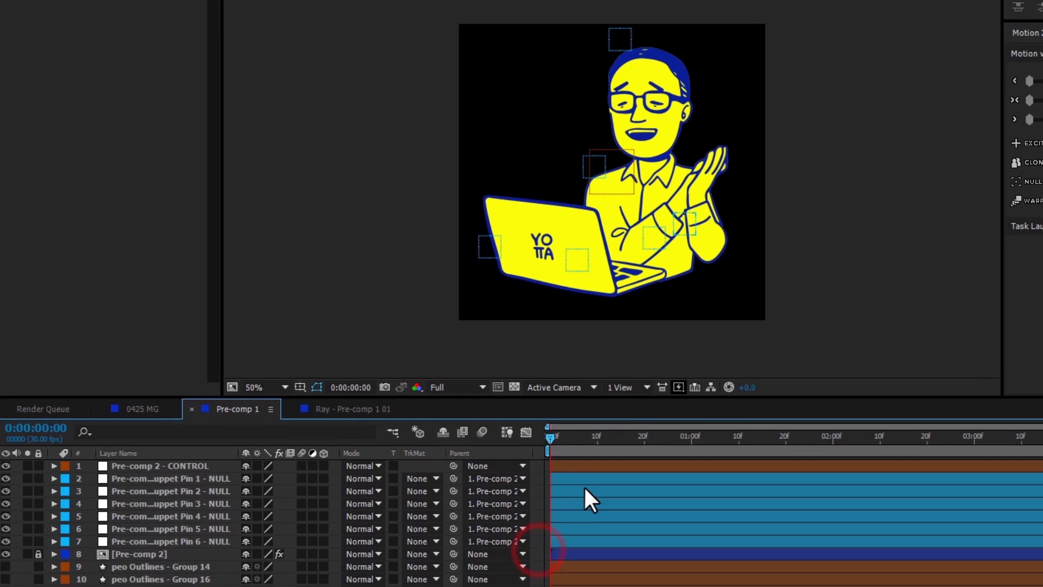
# Add Position keyframes to the Puppet Pin 1 null at frames 0, 3 and 7.
pyautogui.click(429, 442)
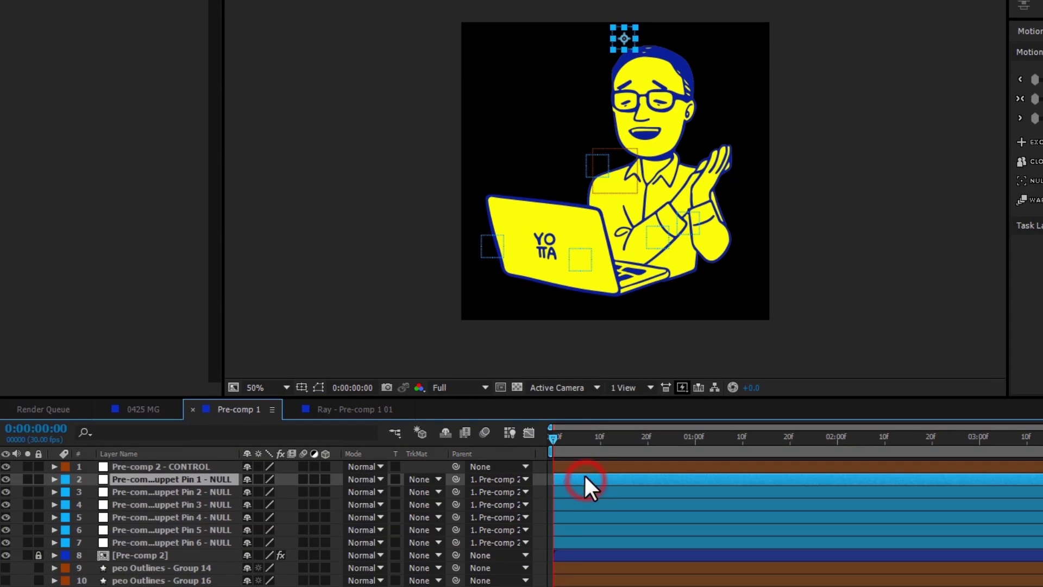
pyautogui.press('p')
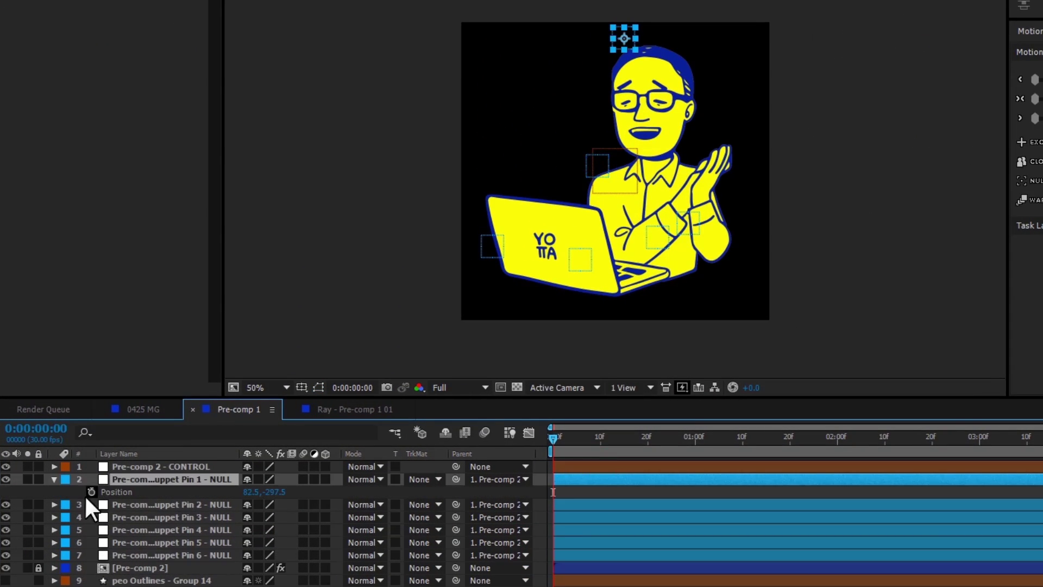
pyautogui.click(91, 491)
pyautogui.press('=')
pyautogui.press('=')
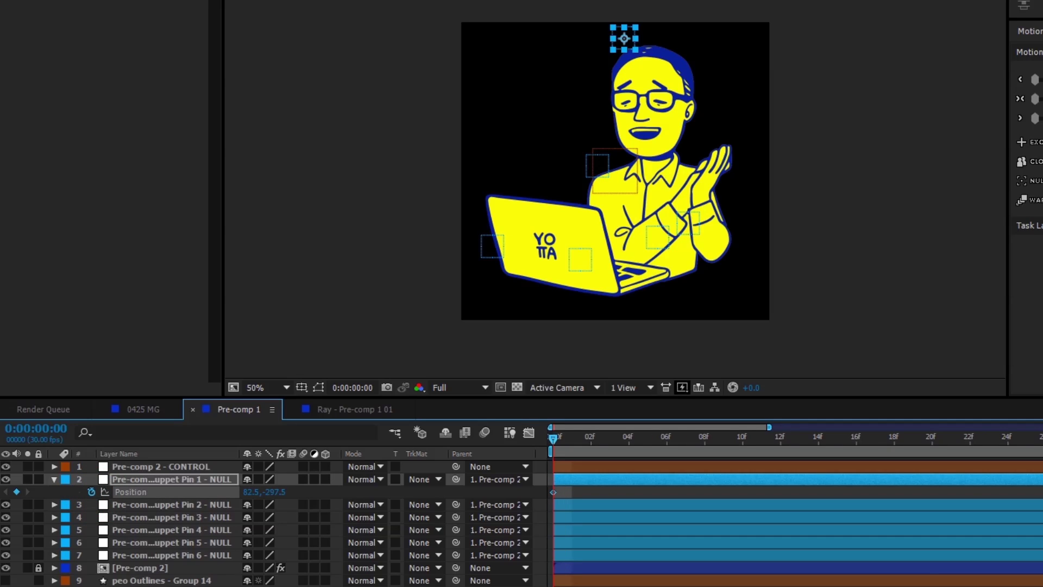
pyautogui.press('=')
pyautogui.press('pagedown')
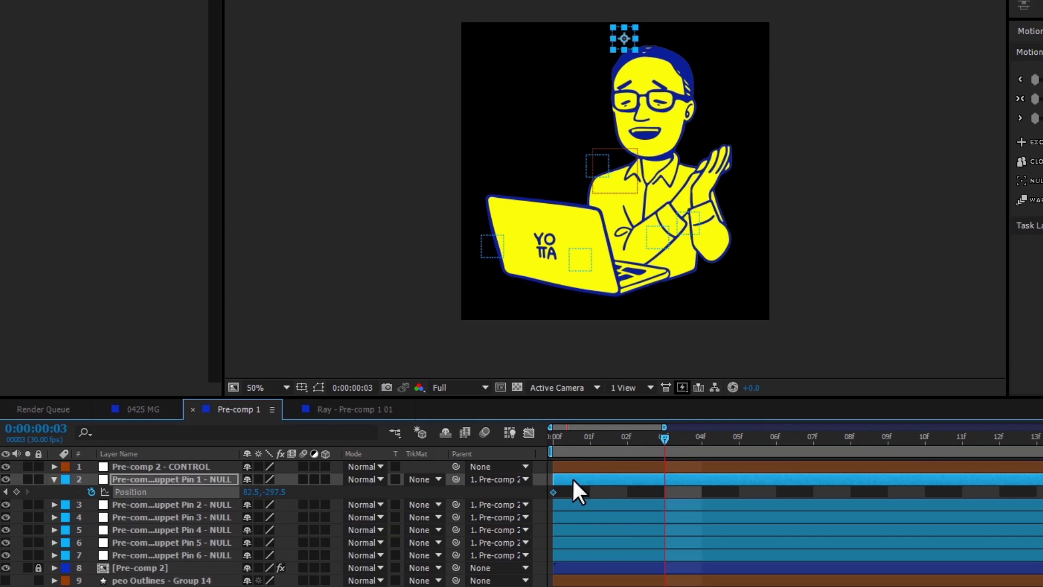
pyautogui.click(16, 491)
pyautogui.moveTo(695, 437); pyautogui.dragTo(800, 440)
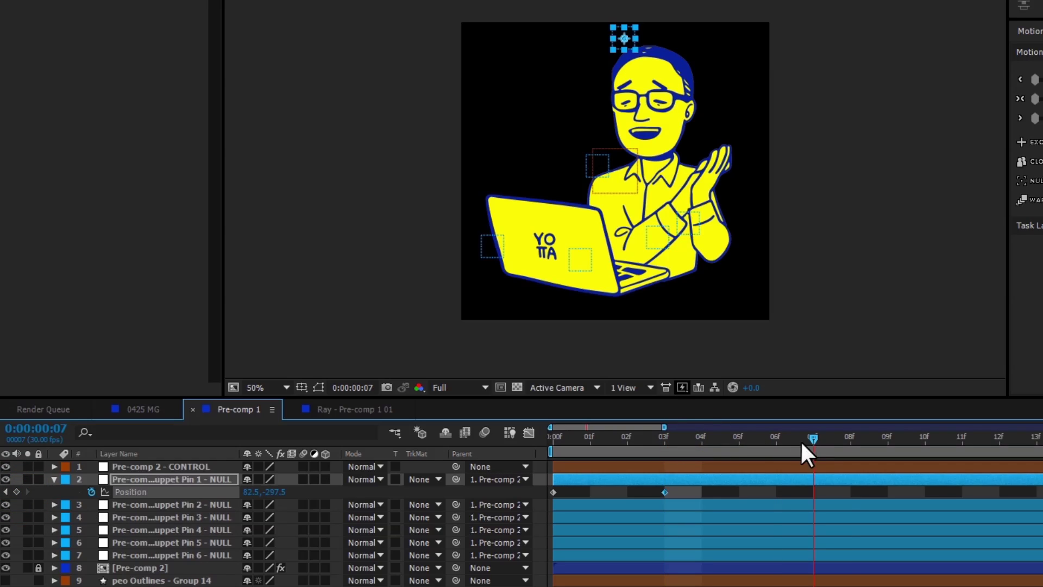
pyautogui.click(16, 491)
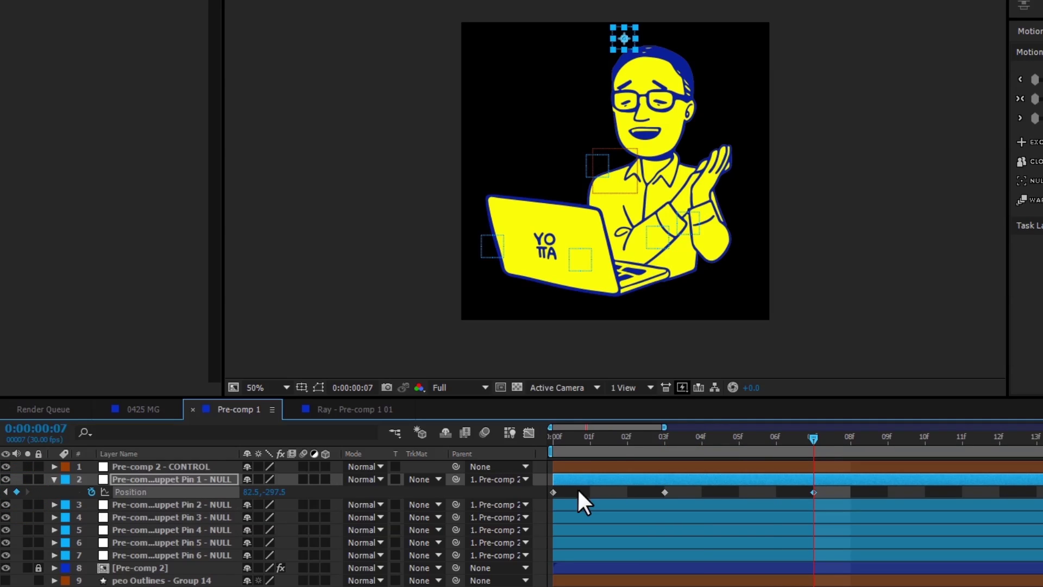
# Set the Puppet Pin 1 null's Position keyframe at frame 3 to 82.5, -324.5 and preview the head movement.
pyautogui.click(659, 435)
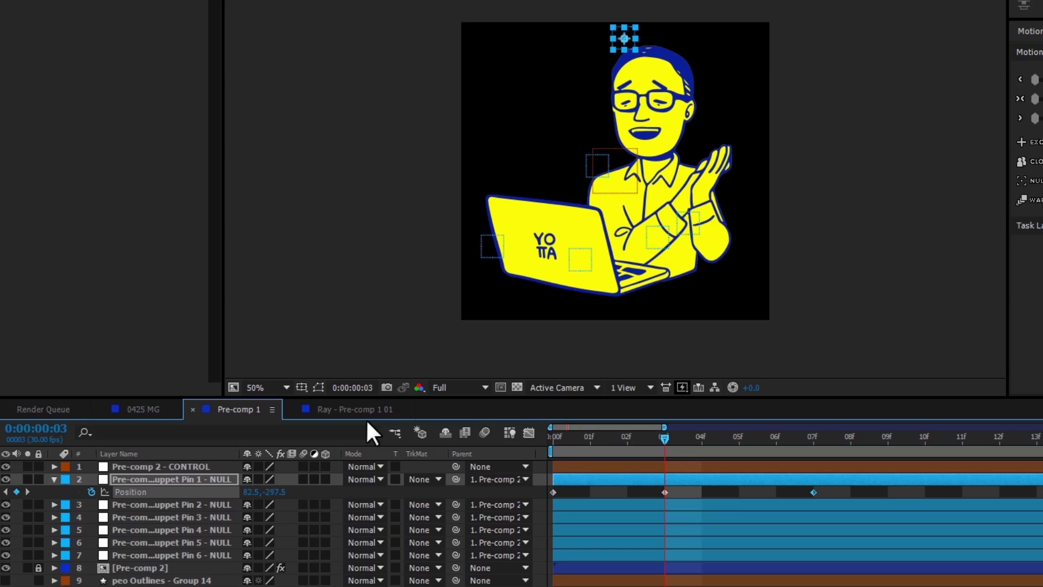
pyautogui.moveTo(277, 492); pyautogui.dragTo(264, 490)
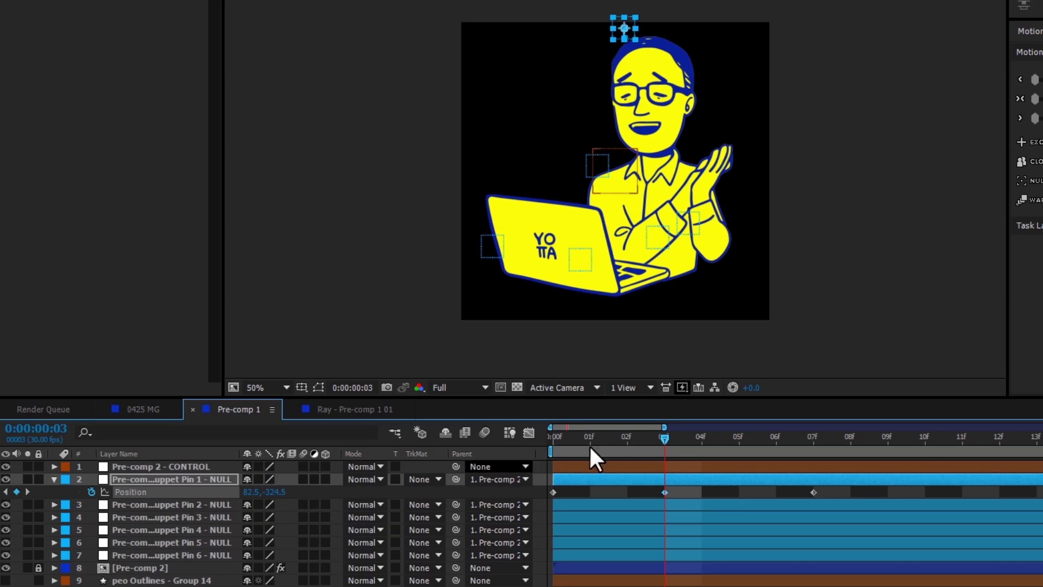
pyautogui.press('-')
pyautogui.press('-')
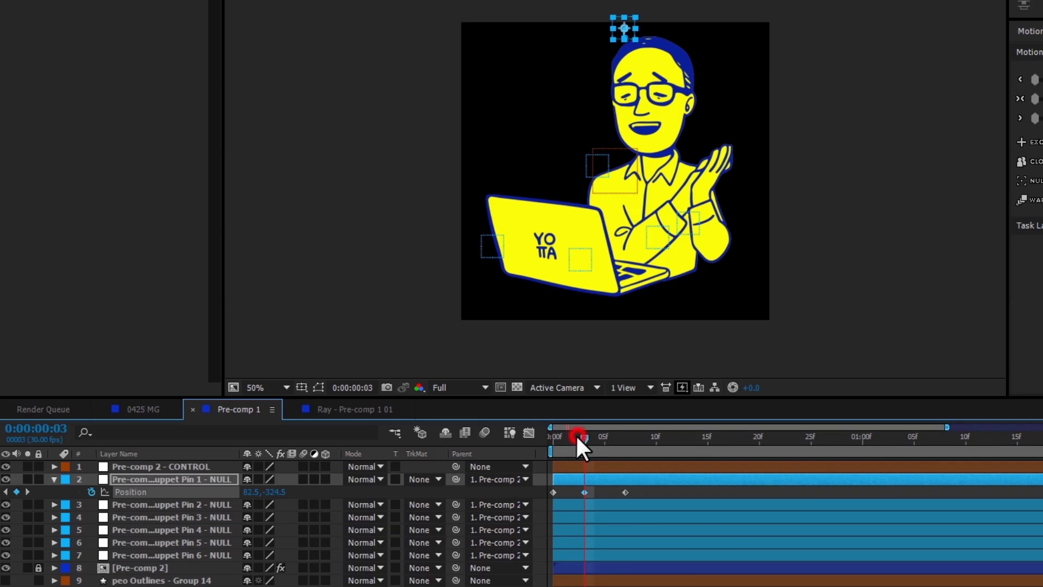
pyautogui.moveTo(577, 436); pyautogui.dragTo(557, 498)
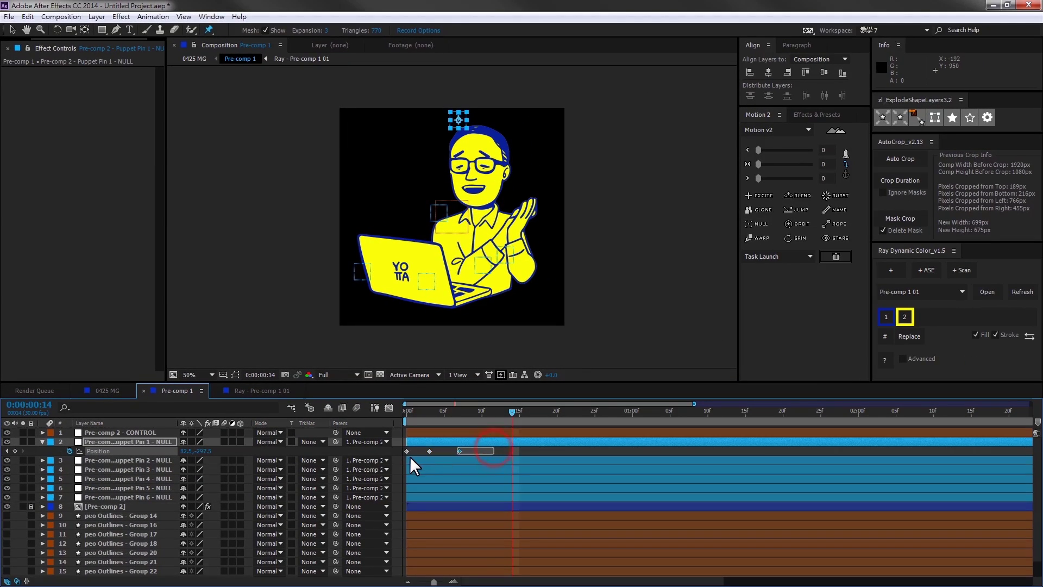
# Apply Motion 2's Excite to all three Position keyframes of the Puppet Pin 1 null and scrub through the bounce.
pyautogui.moveTo(410, 455); pyautogui.dragTo(396, 455)
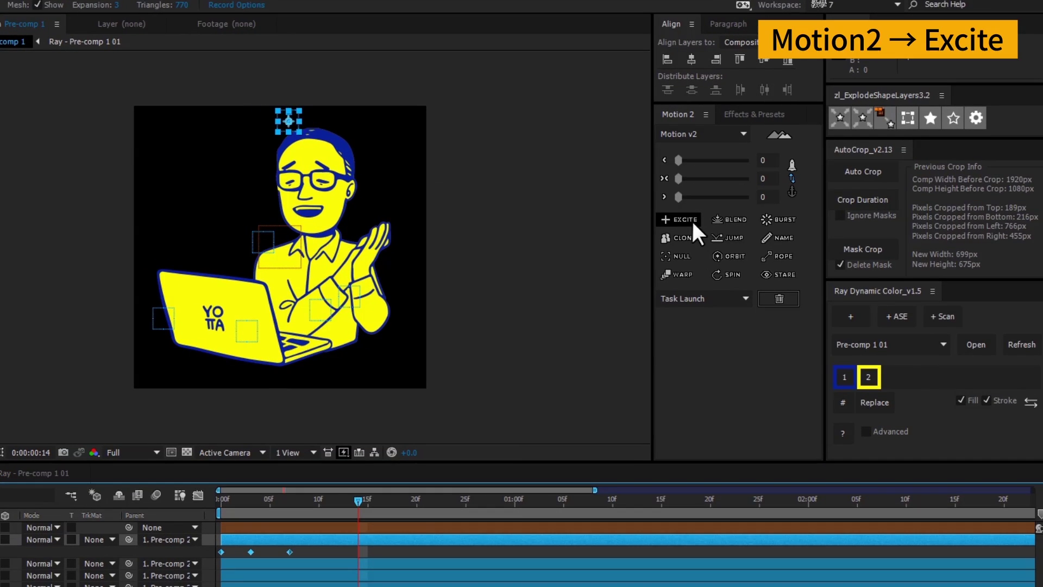
pyautogui.click(684, 220)
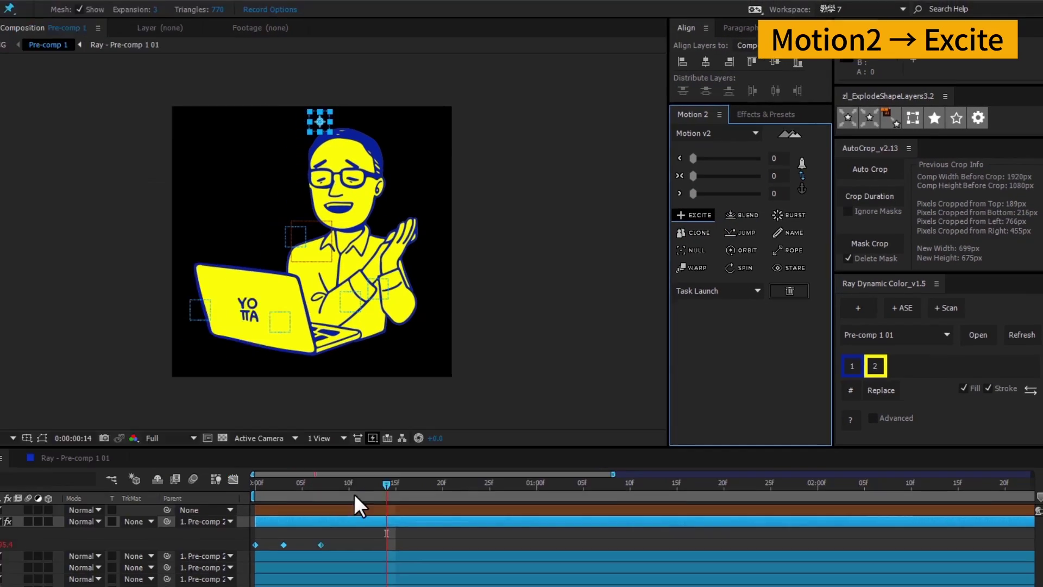
pyautogui.moveTo(396, 483); pyautogui.dragTo(802, 489)
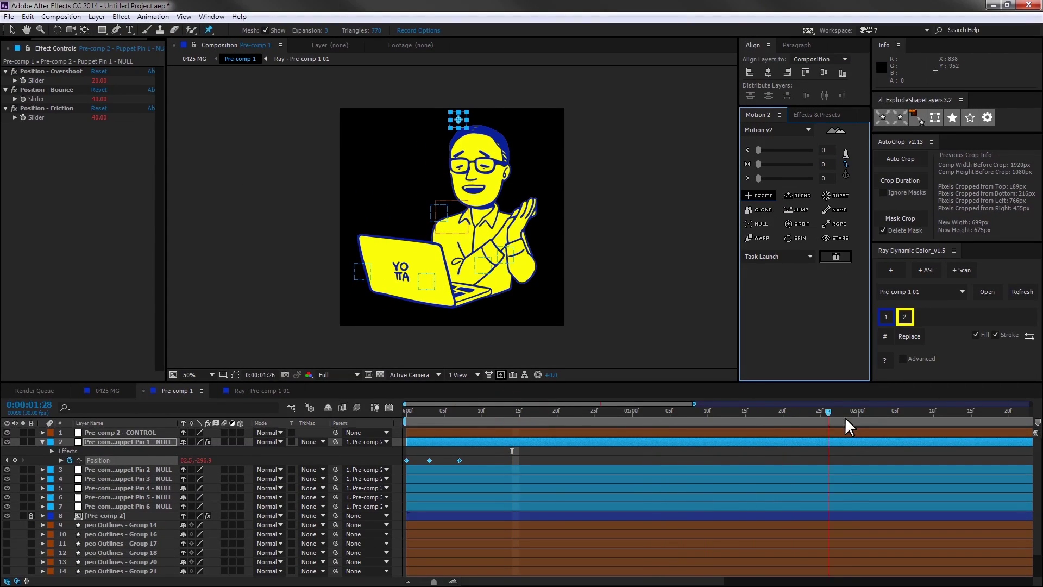
# End the work area of Pre-comp 1 at 0:00:02:13 and preview the head bounce from the start.
pyautogui.click(954, 419)
pyautogui.press('n')
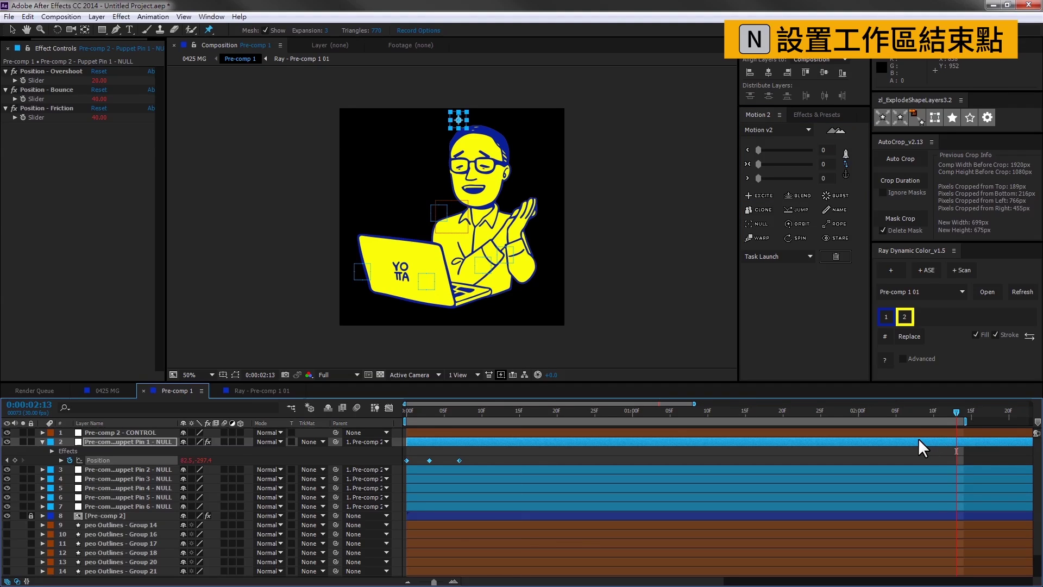
pyautogui.moveTo(426, 412); pyautogui.dragTo(394, 419)
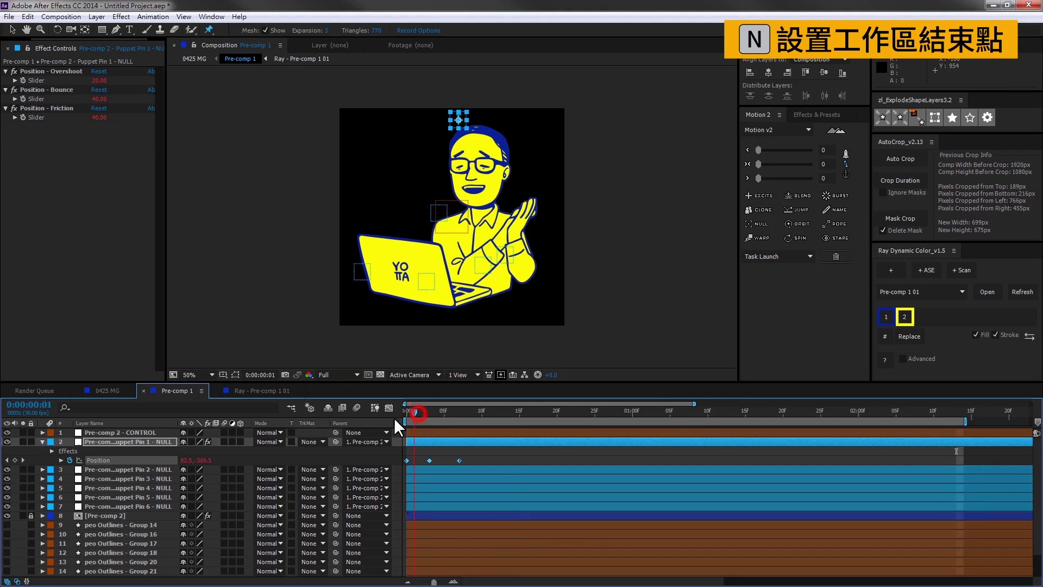
pyautogui.press('space')
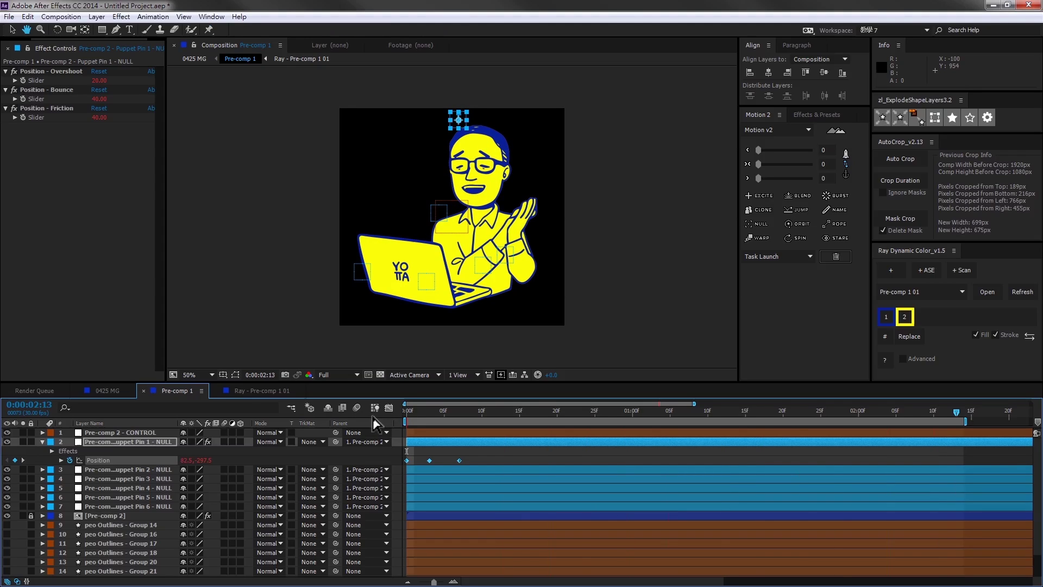
pyautogui.hotkey('ctrl', 'p')
pyautogui.moveTo(430, 424); pyautogui.dragTo(412, 423)
pyautogui.press('space')
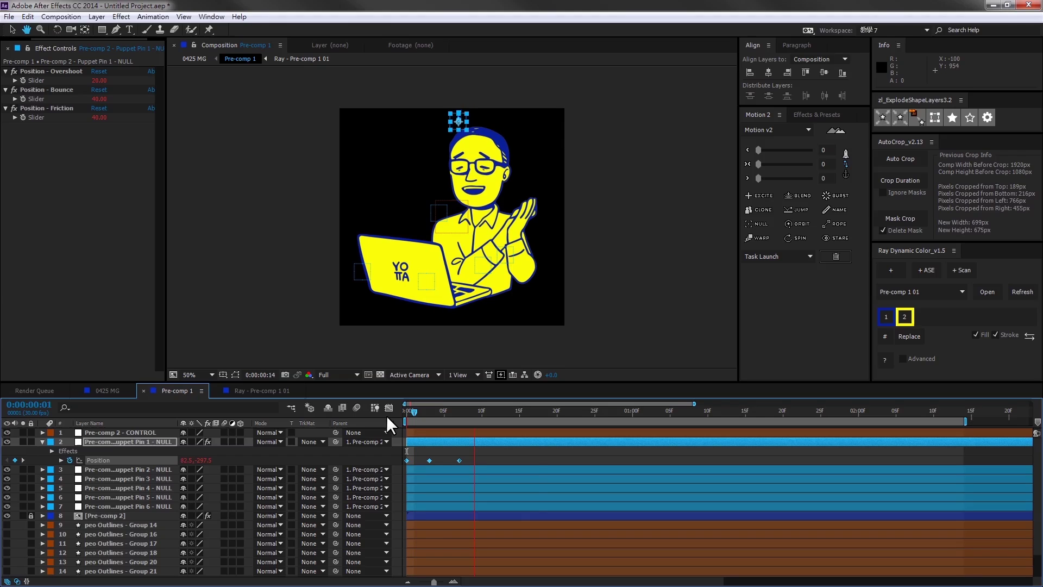
pyautogui.press('space')
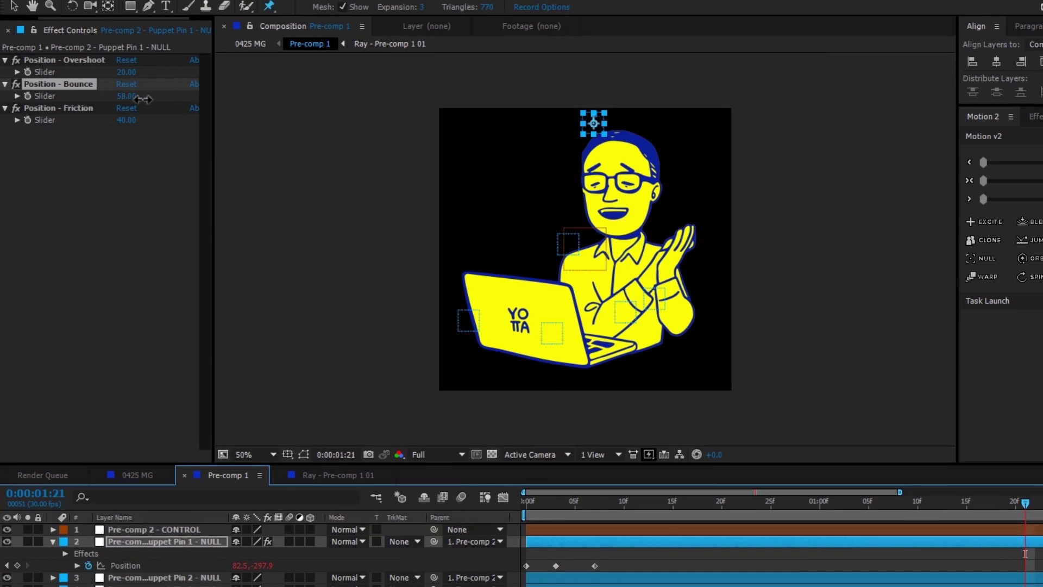
# Set the Puppet Pin 1 null's Position - Bounce slider to 83 and preview the motion from frame 0.
pyautogui.moveTo(100, 100); pyautogui.dragTo(161, 102)
pyautogui.moveTo(550, 507); pyautogui.dragTo(504, 502)
pyautogui.press('space')
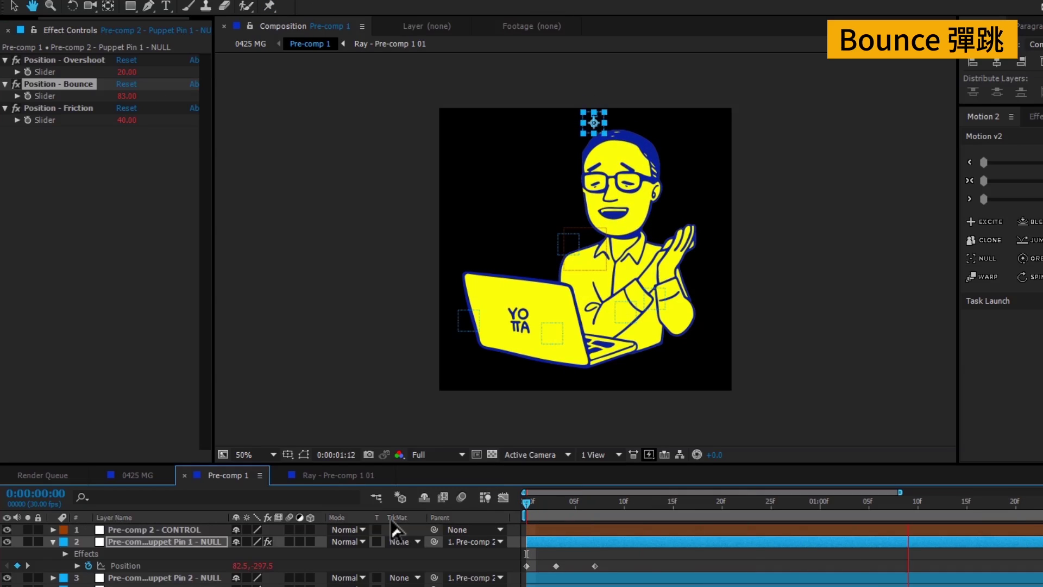
pyautogui.press('space')
# Raise the Position - Bounce slider to 100 and play the head bounce again from near the start.
pyautogui.moveTo(128, 97); pyautogui.dragTo(152, 96)
pyautogui.click(535, 500)
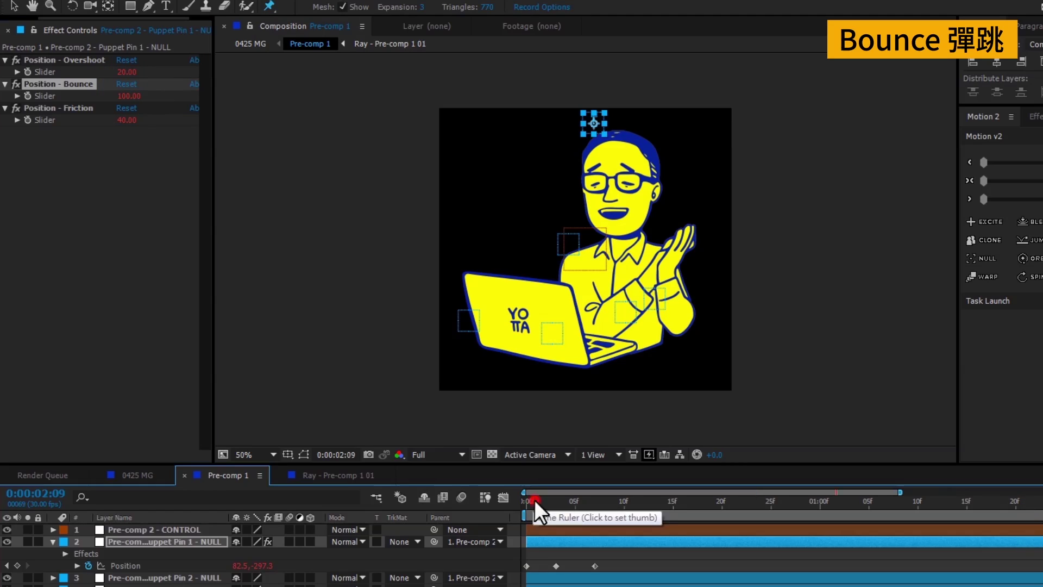
pyautogui.click(534, 499)
pyautogui.press('space')
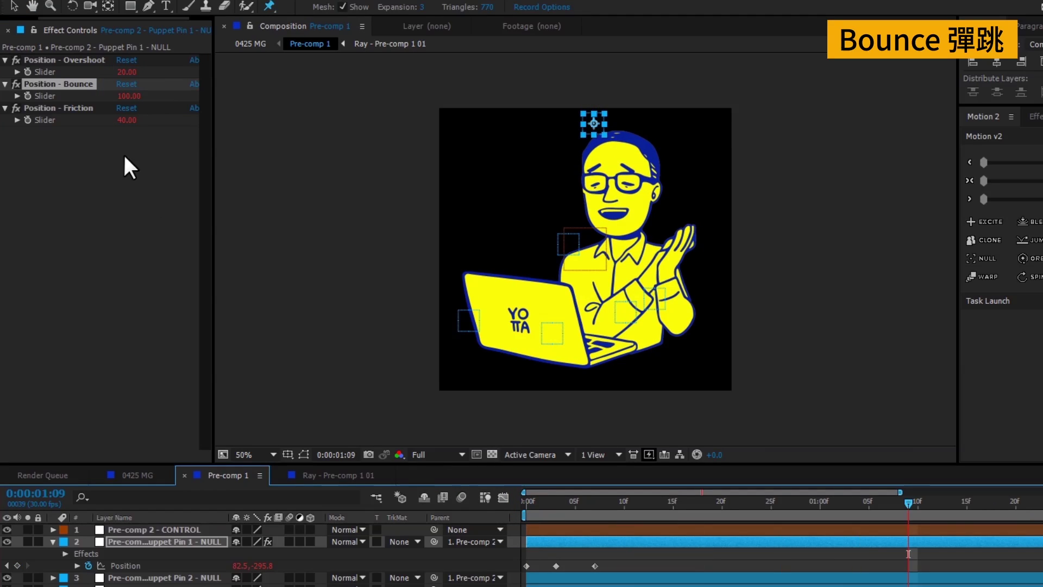
# Set the Puppet Pin 1 null's Position - Friction slider to 74 and preview the bounce from frame 0.
pyautogui.moveTo(134, 128); pyautogui.dragTo(139, 125)
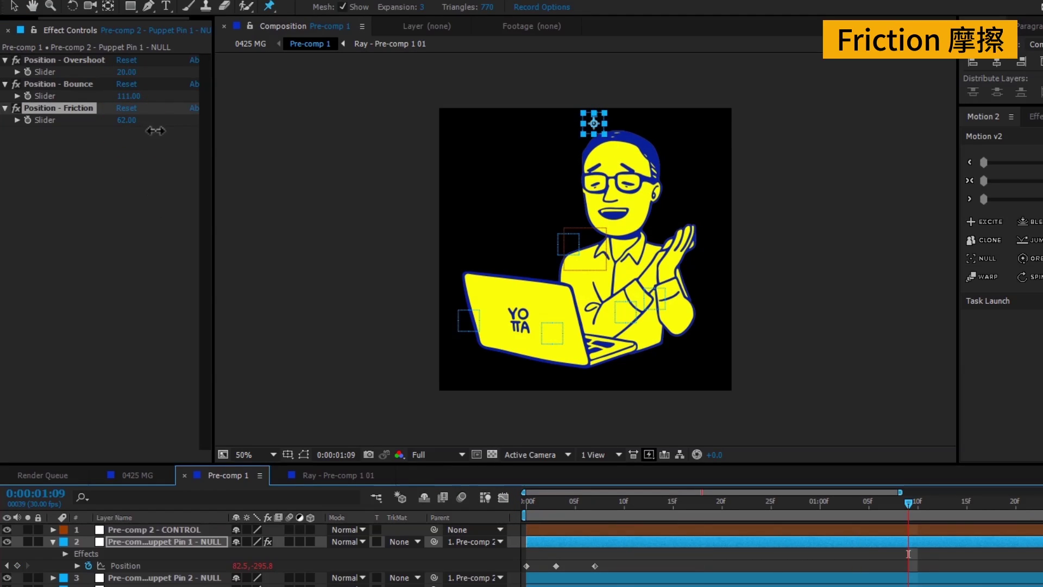
pyautogui.moveTo(539, 500); pyautogui.dragTo(488, 503)
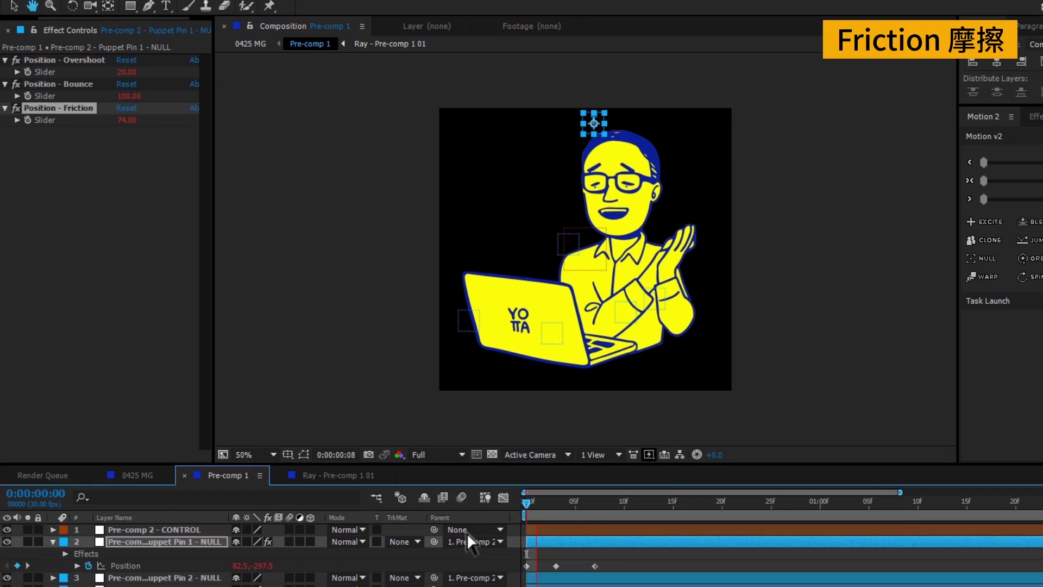
pyautogui.press('space')
pyautogui.hotkey('ctrl', 'p')
# Set the Puppet Pin 1 null's Position - Friction slider to 29 and its Position - Bounce slider to 59.
pyautogui.moveTo(136, 122); pyautogui.dragTo(121, 121)
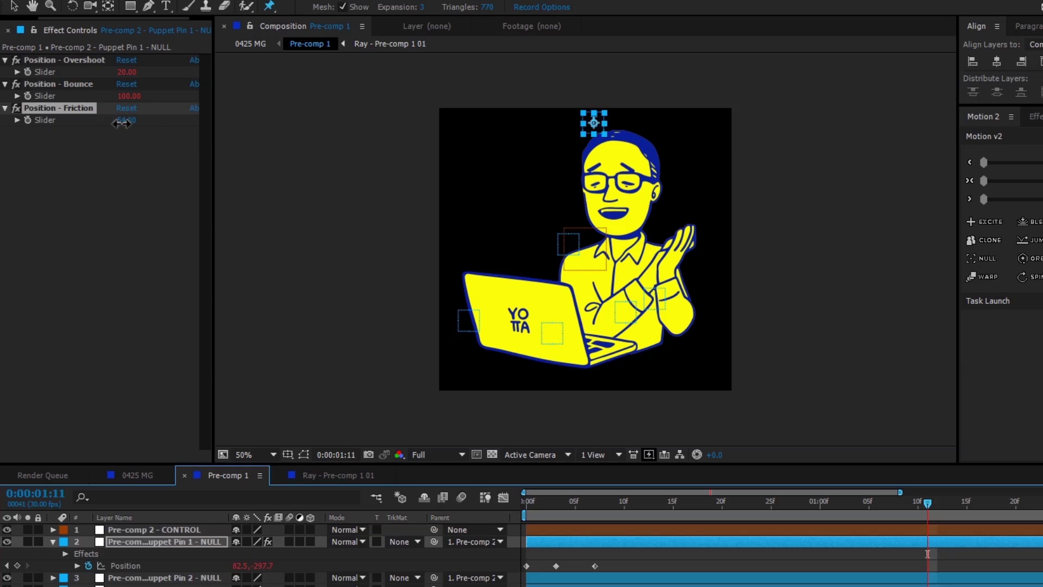
pyautogui.click(130, 95)
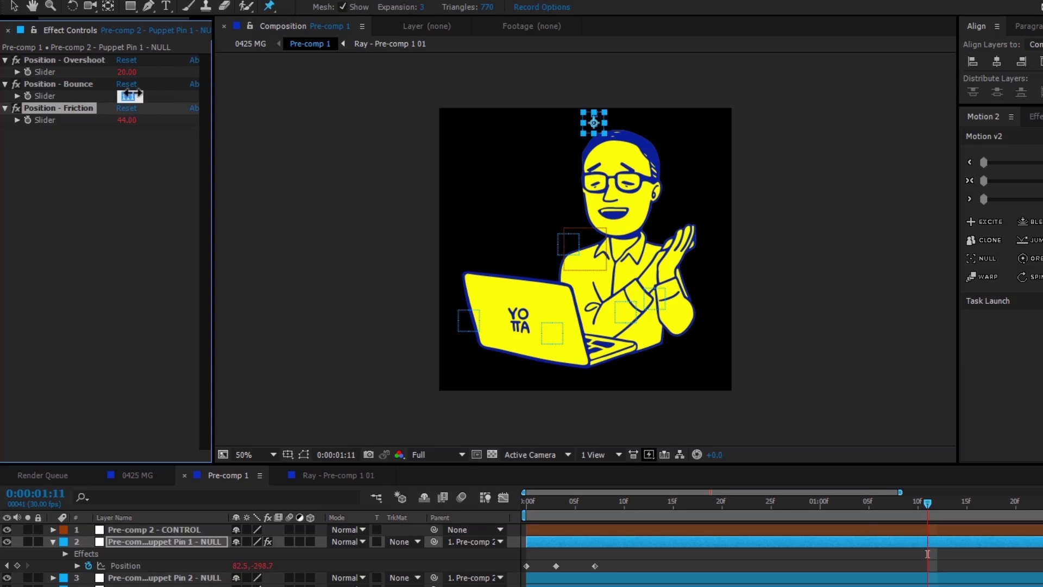
pyautogui.write('50')
pyautogui.press('Return')
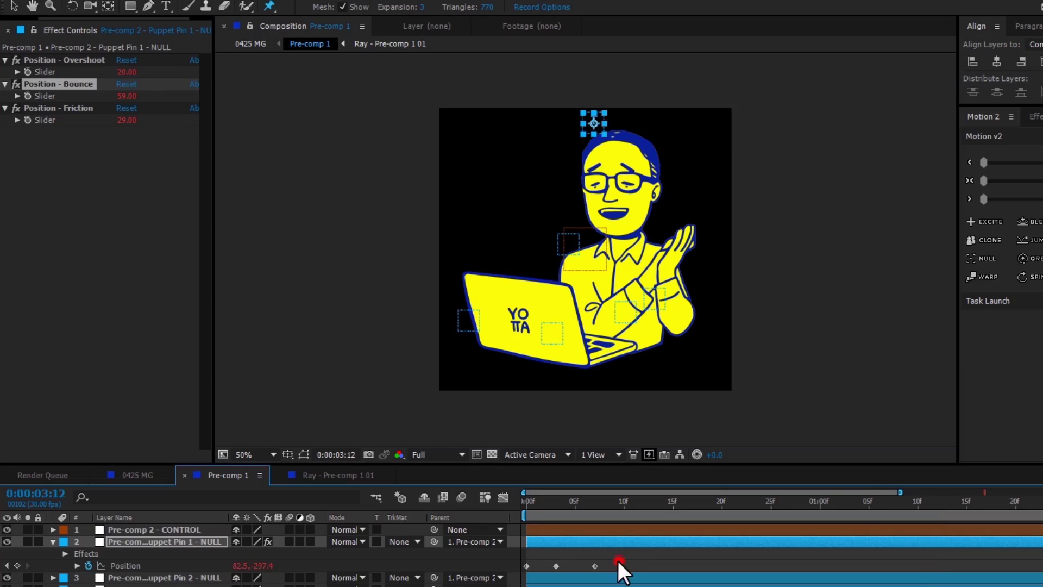
# Move the null's last two Position keyframes to frames 2 and 5, and preview the 0425 MG composition.
pyautogui.moveTo(618, 561); pyautogui.dragTo(579, 565)
pyautogui.click(567, 566)
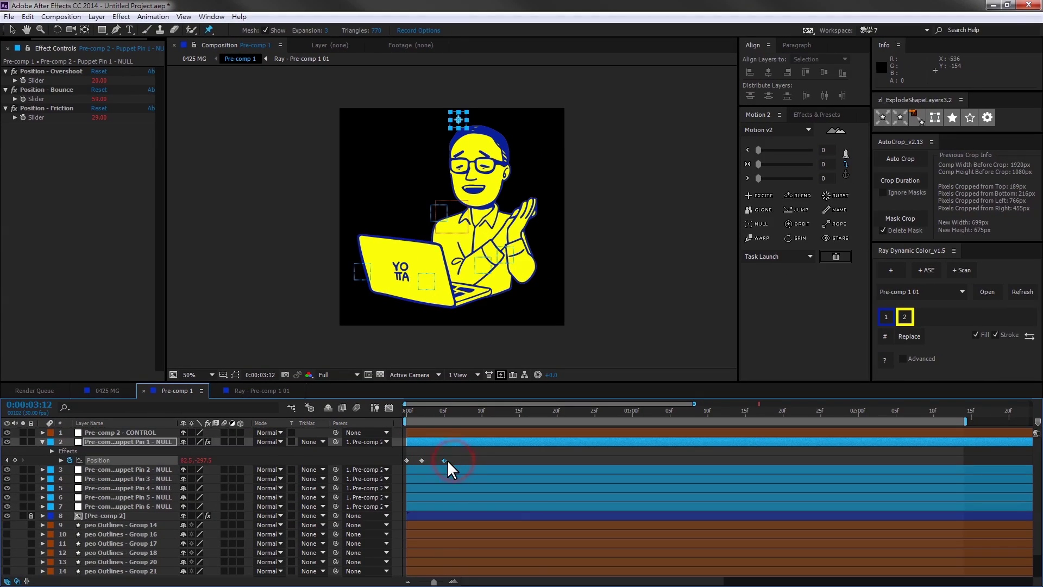
pyautogui.click(194, 59)
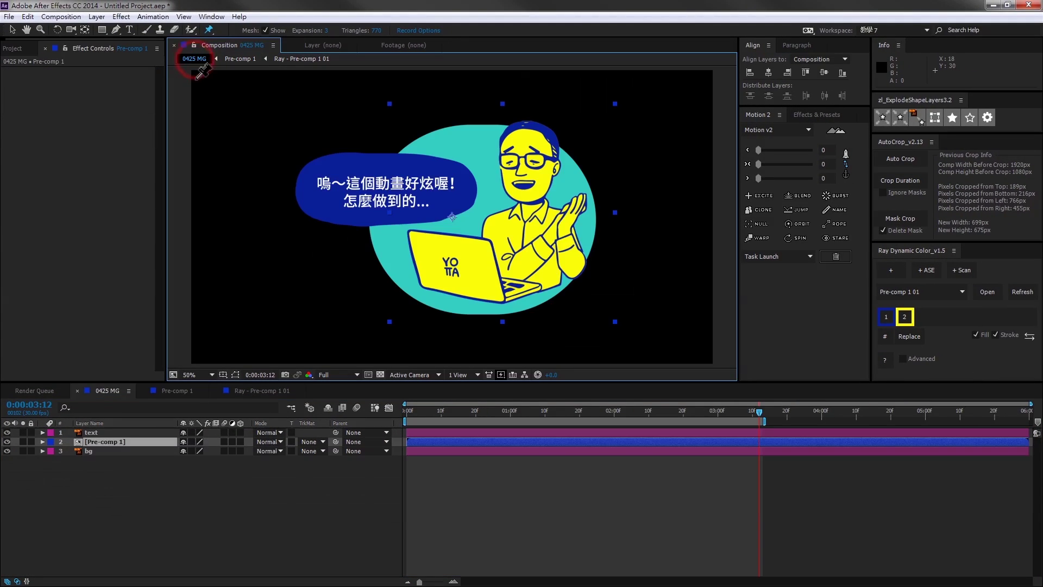
pyautogui.press('space')
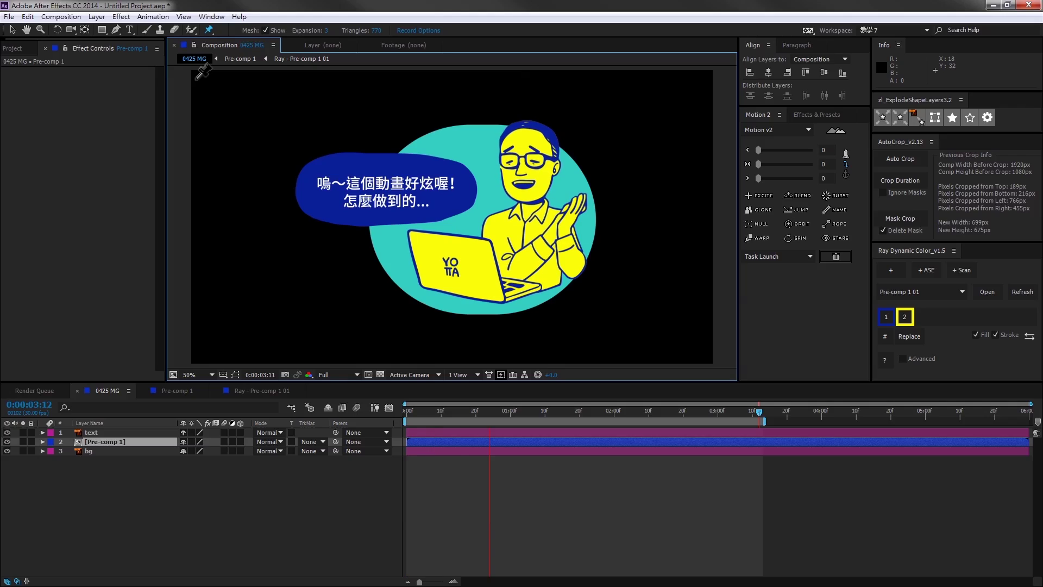
# Move the null's middle Position keyframe in Pre-comp 1 to frame 3 and preview the result in the 0425 MG composition.
pyautogui.click(288, 59)
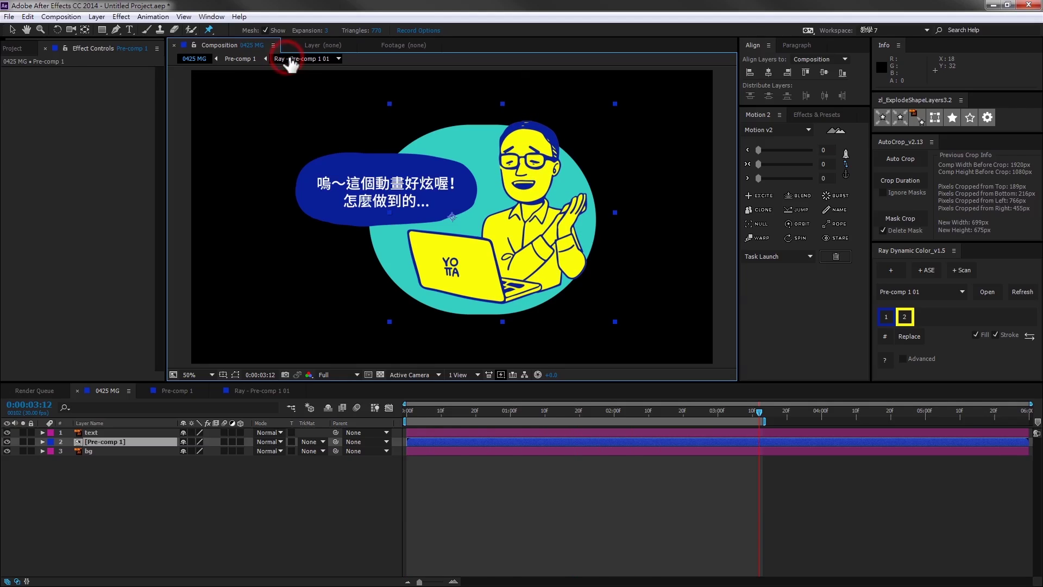
pyautogui.click(235, 60)
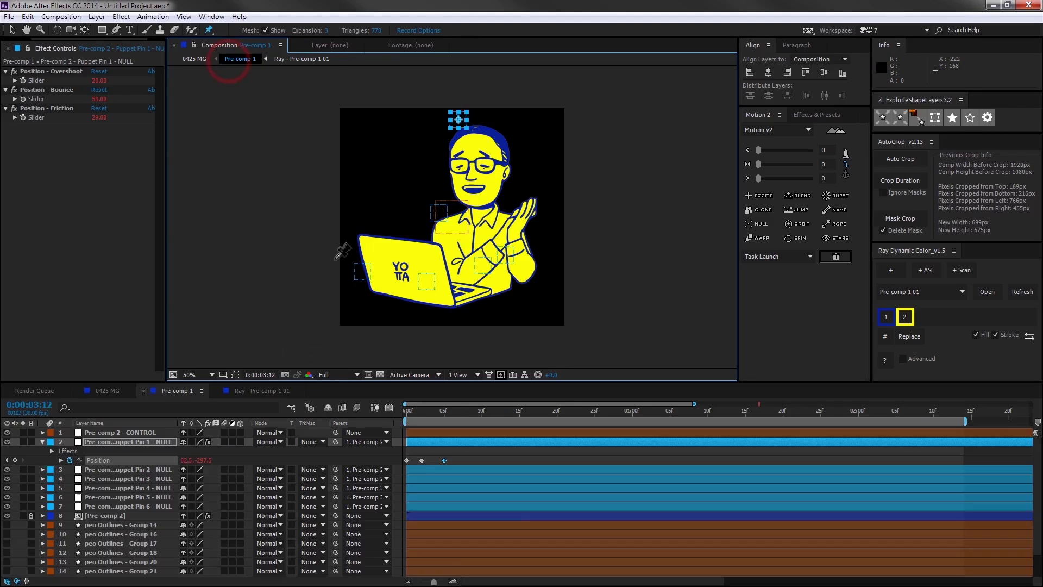
pyautogui.click(453, 581)
pyautogui.click(436, 412)
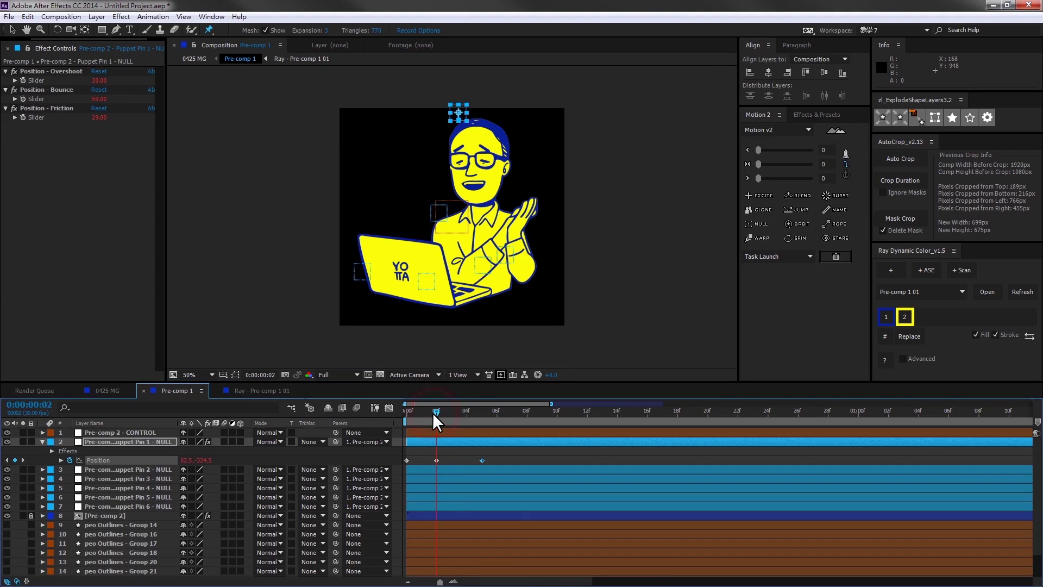
pyautogui.press('pagedown')
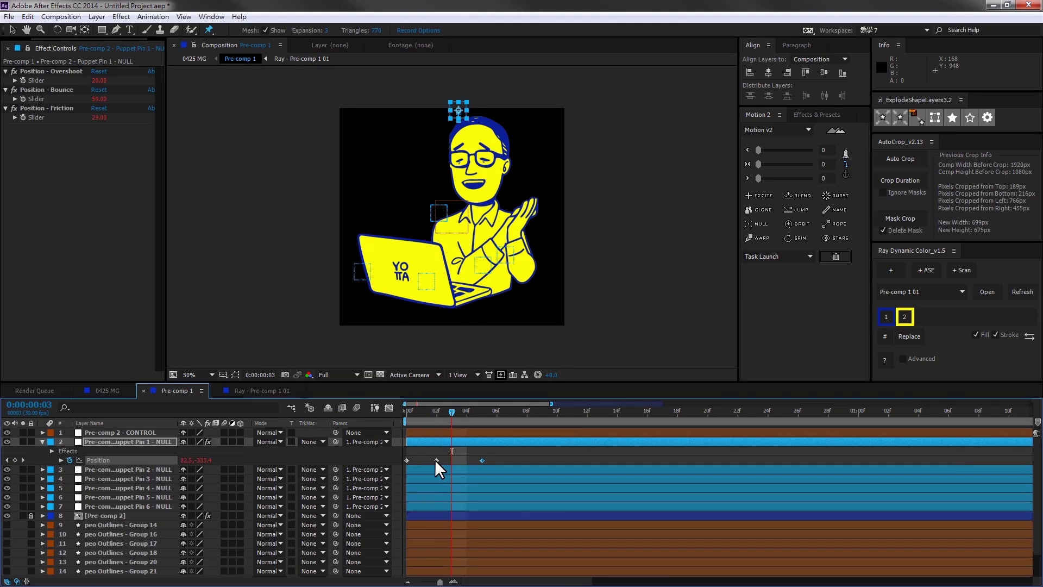
pyautogui.click(437, 461)
pyautogui.moveTo(435, 460)
pyautogui.mouseDown()
pyautogui.moveTo(420, 461)
pyautogui.moveTo(454, 461)
pyautogui.mouseUp()
pyautogui.click(195, 59)
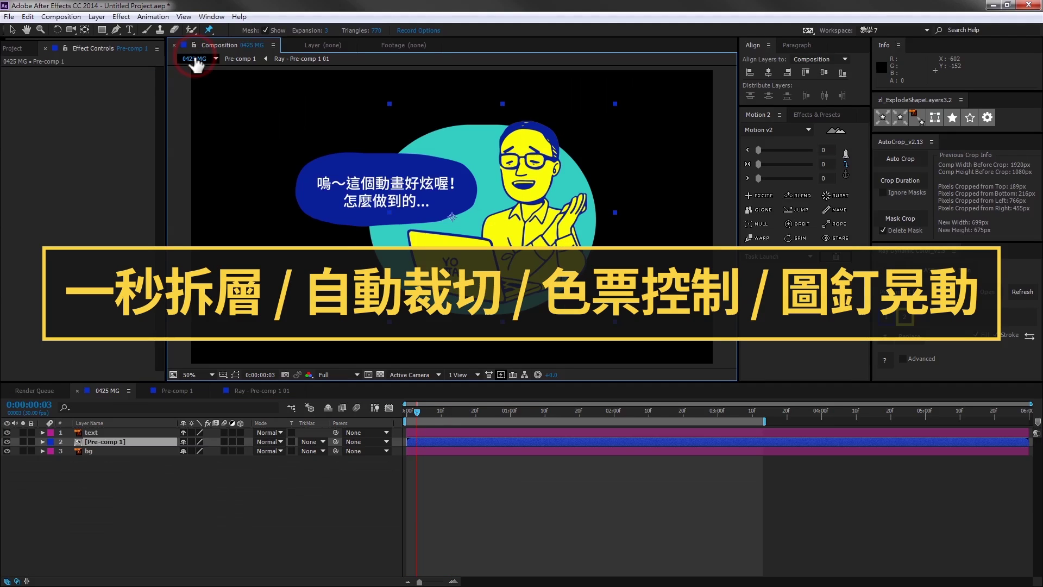
pyautogui.press('space')
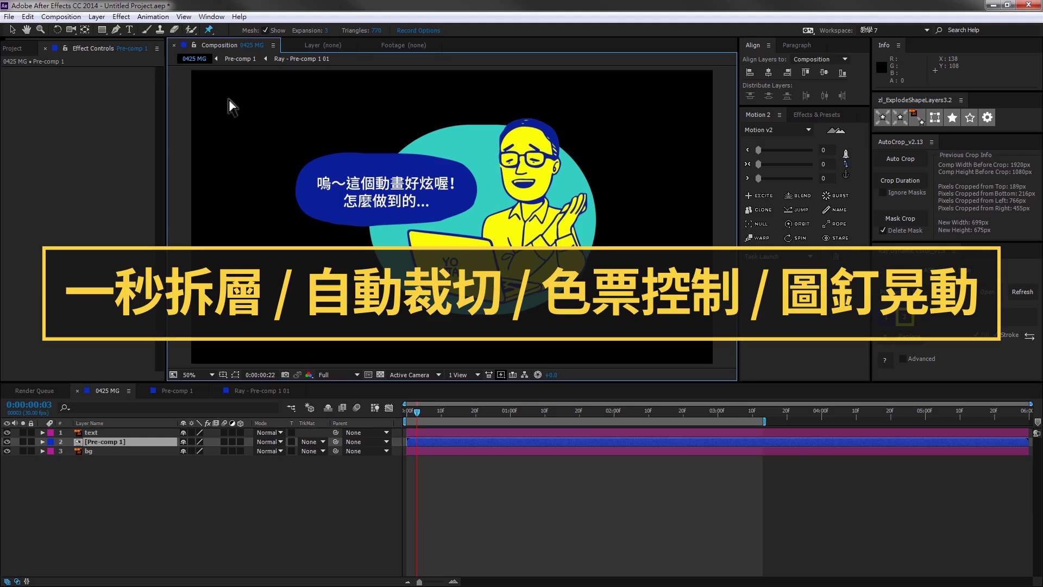